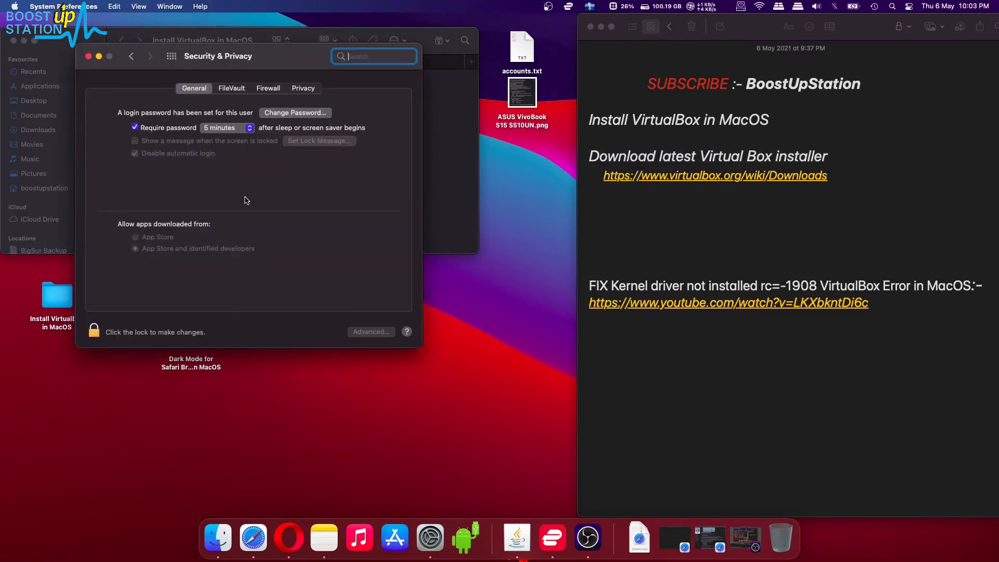
Step: Close the Security & Privacy window so the Finder window underneath shows
left_click(199, 275)
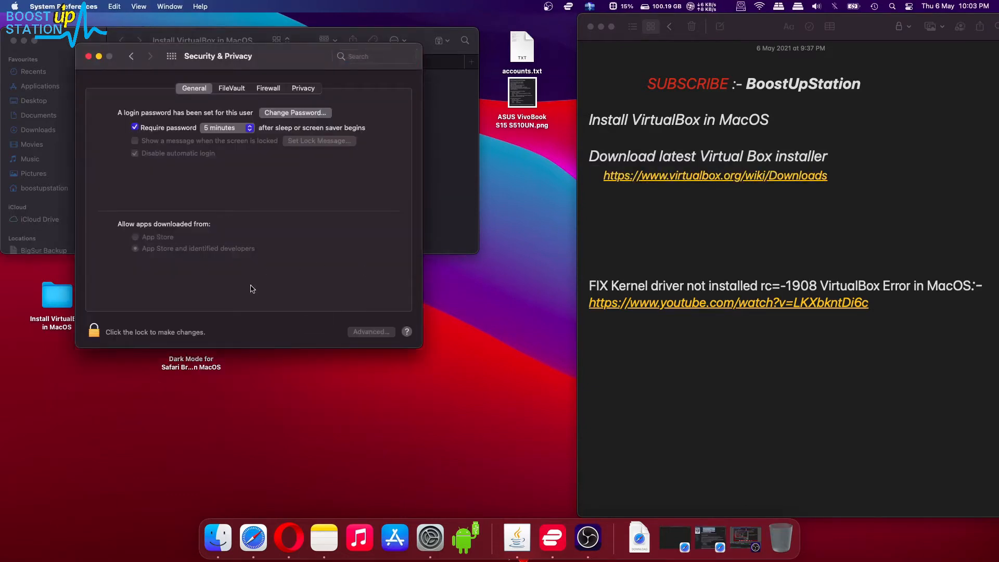
left_click(88, 56)
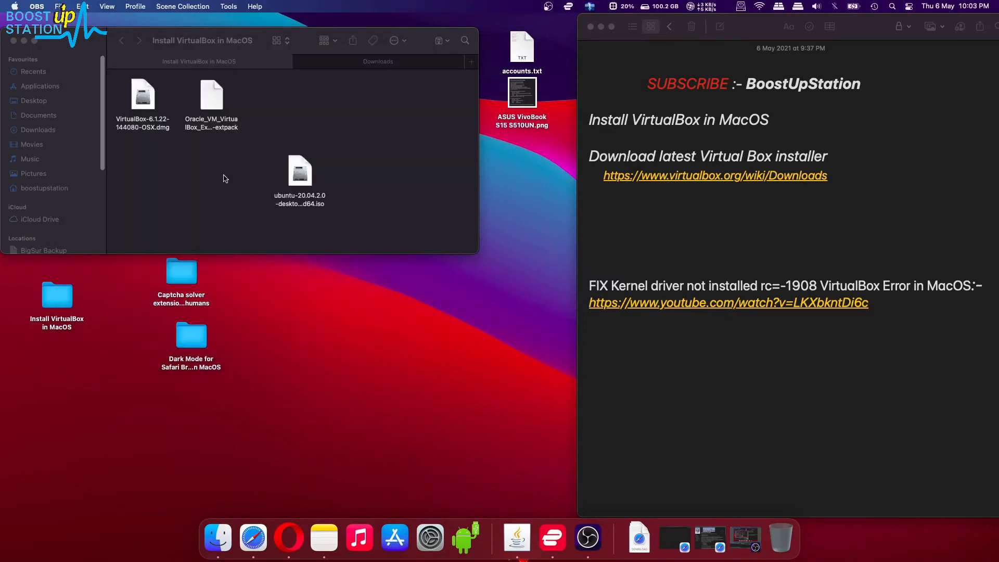
Step: Launch VirtualBox through Spotlight and move the Manager window lower
key("super+space")
type("vir")
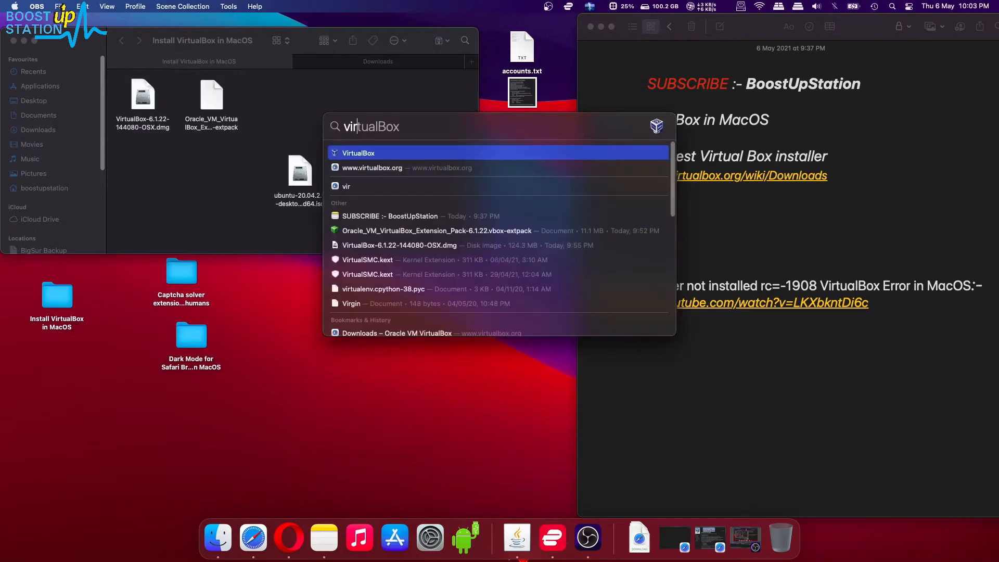
key("Return")
left_click_drag(393, 140, 341, 163)
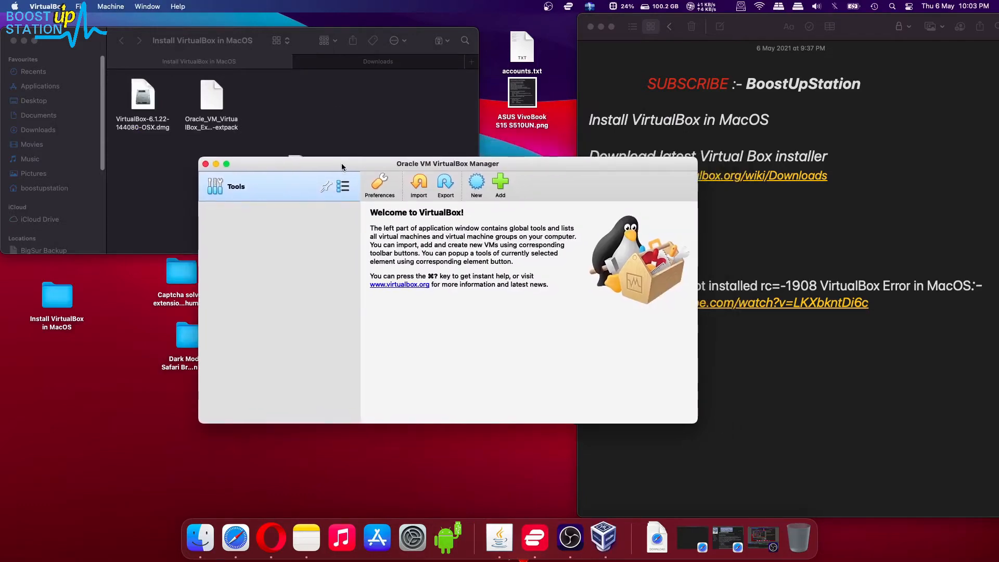
Step: In Preferences > Extensions, add the downloaded .vbox-extpack file and confirm installing it
left_click(374, 191)
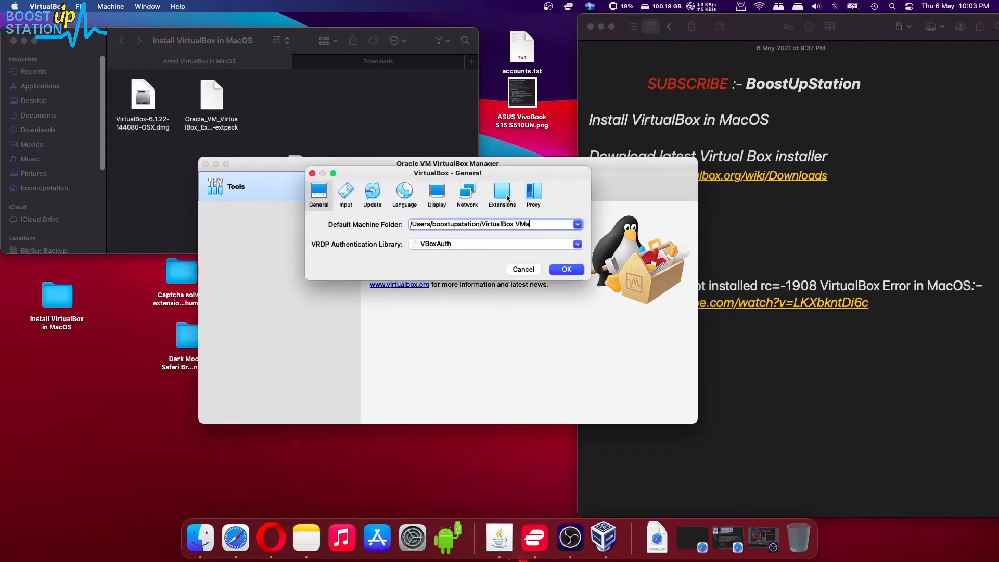
left_click(502, 193)
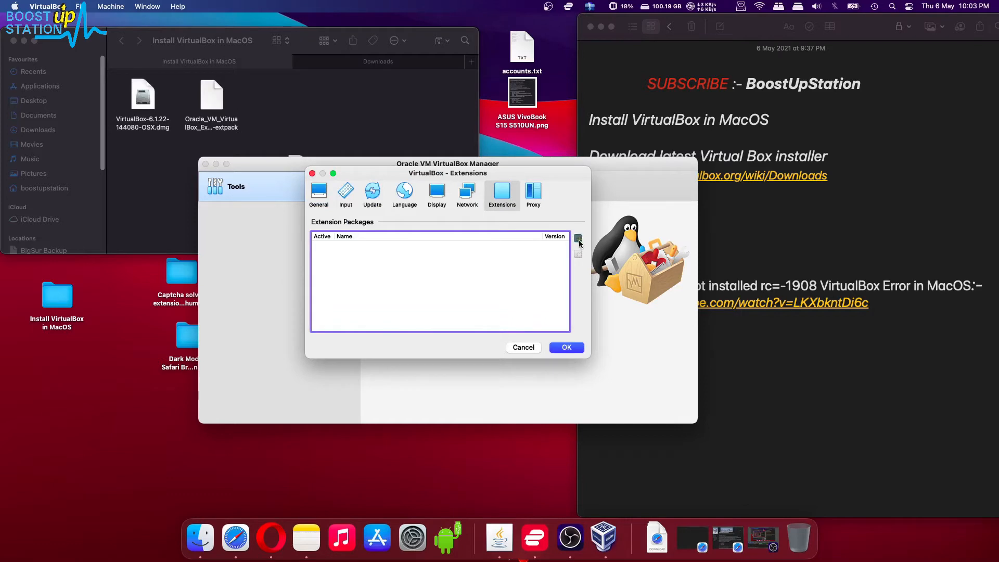
left_click(578, 239)
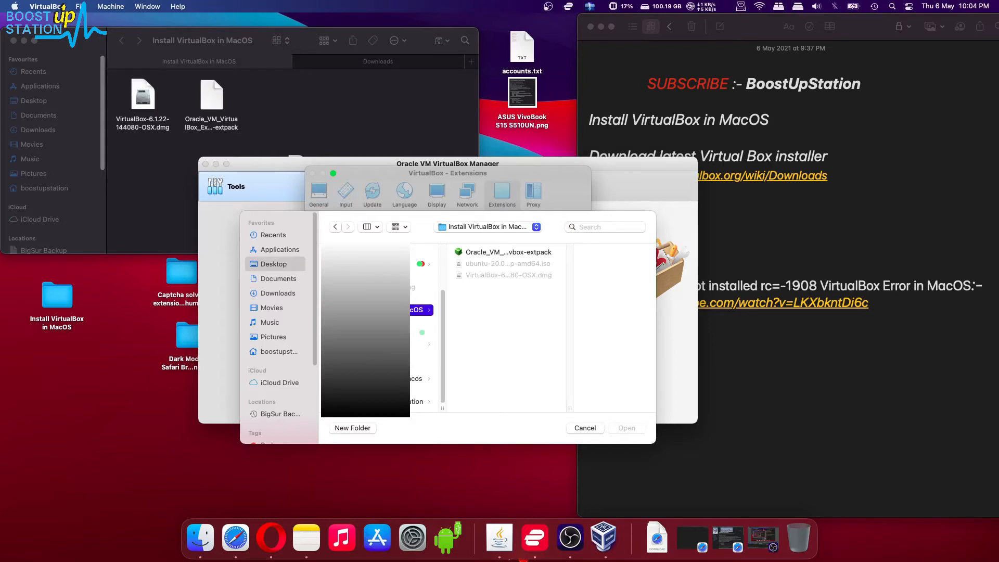
left_click(492, 254)
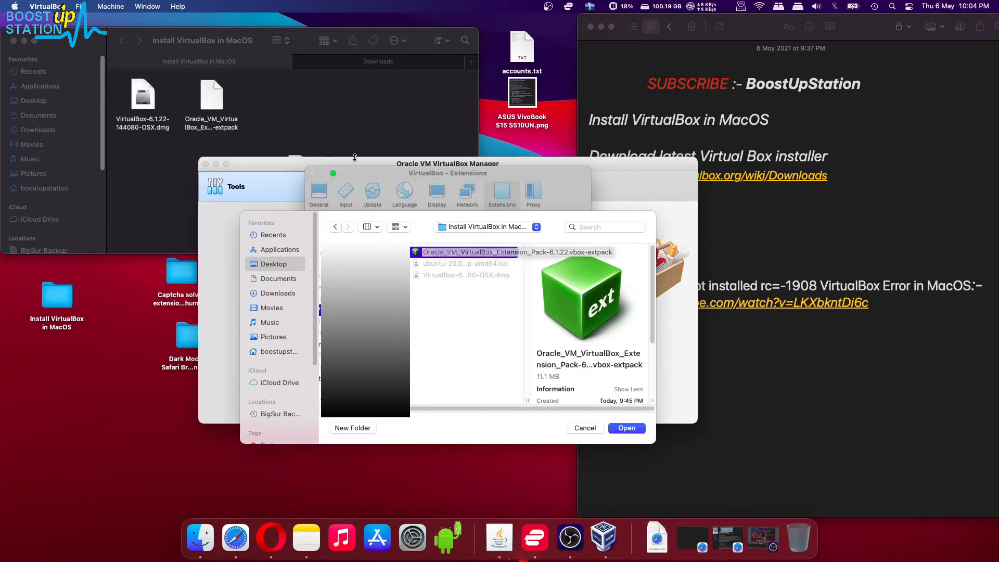
left_click(621, 428)
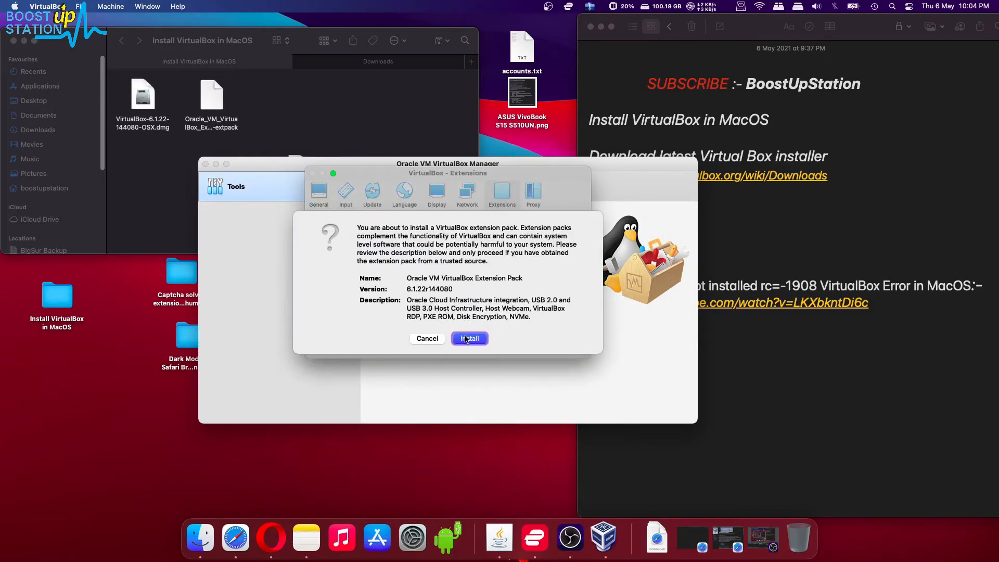
left_click(469, 338)
Step: Accept the Extension Pack licence, authorise with the account password, and dismiss the success message
left_click_drag(581, 165, 590, 345)
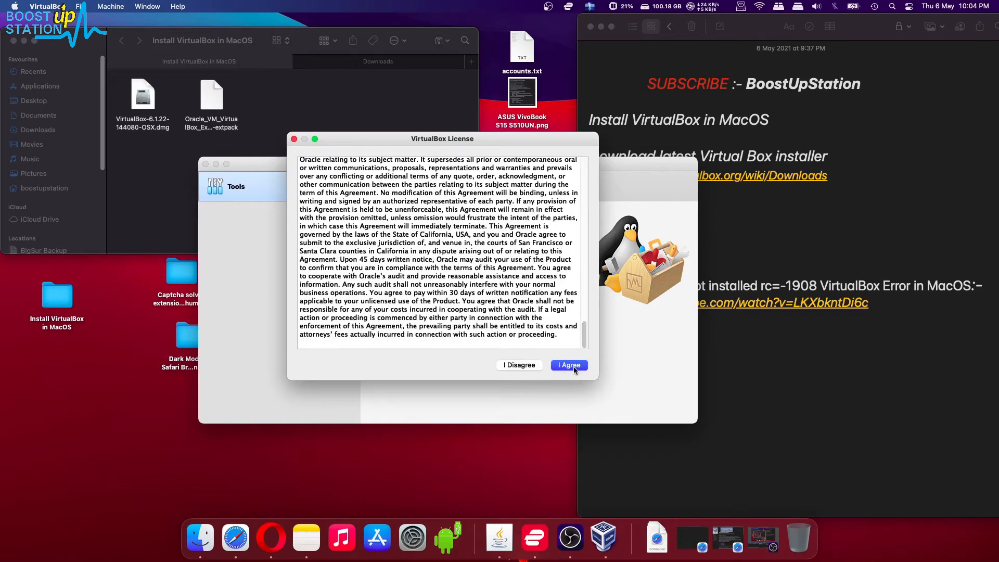
left_click(571, 365)
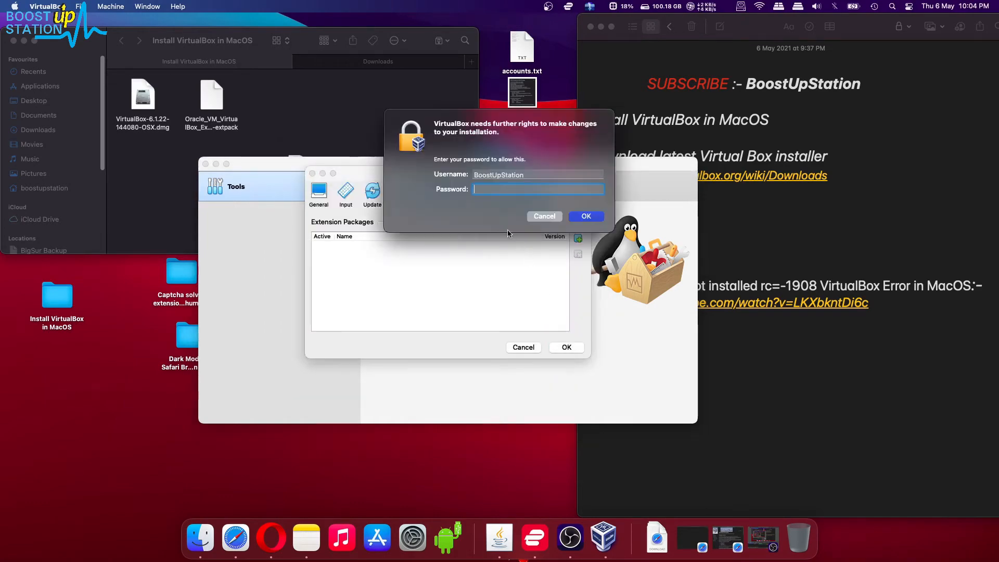
type("************")
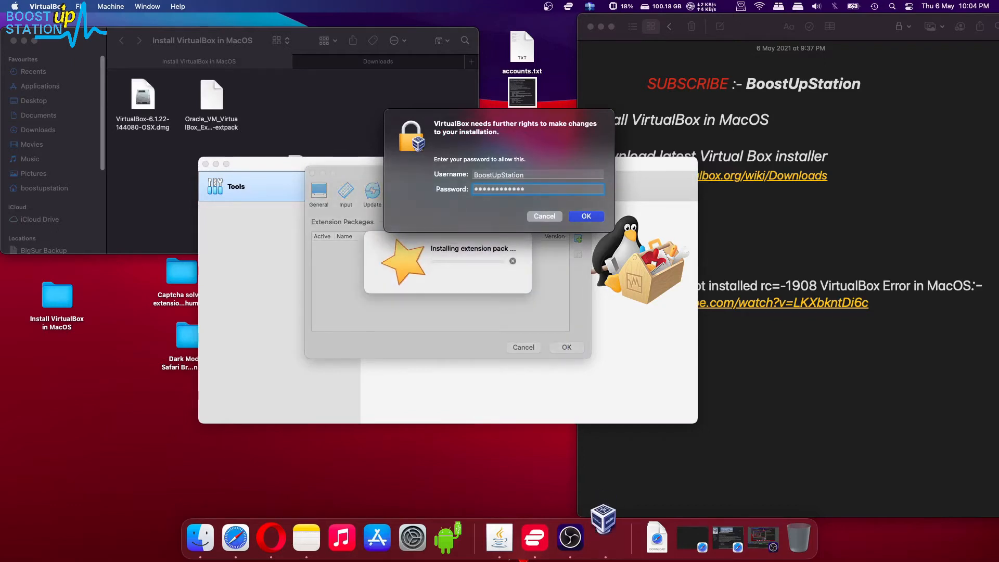
key("Return")
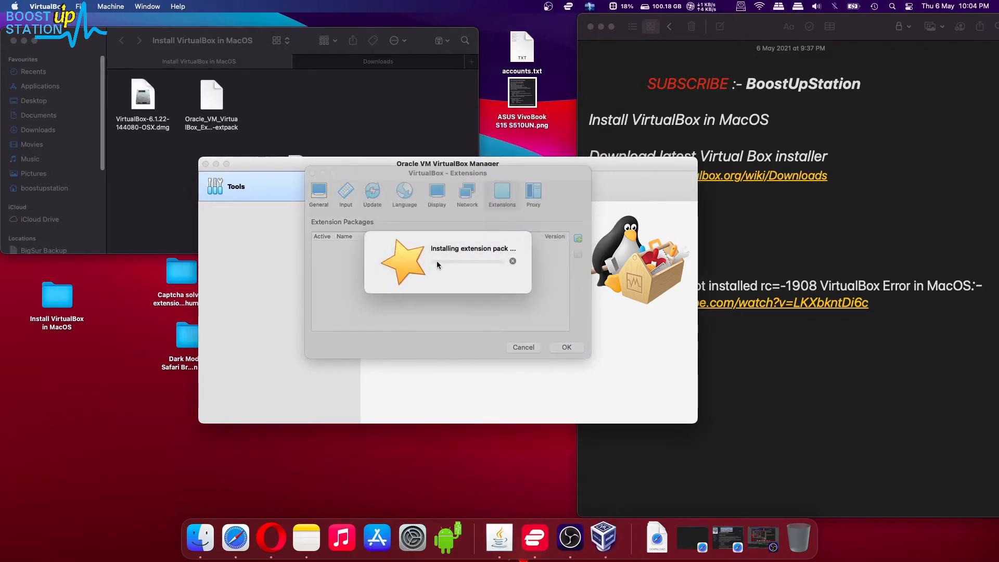
left_click_drag(406, 243, 481, 265)
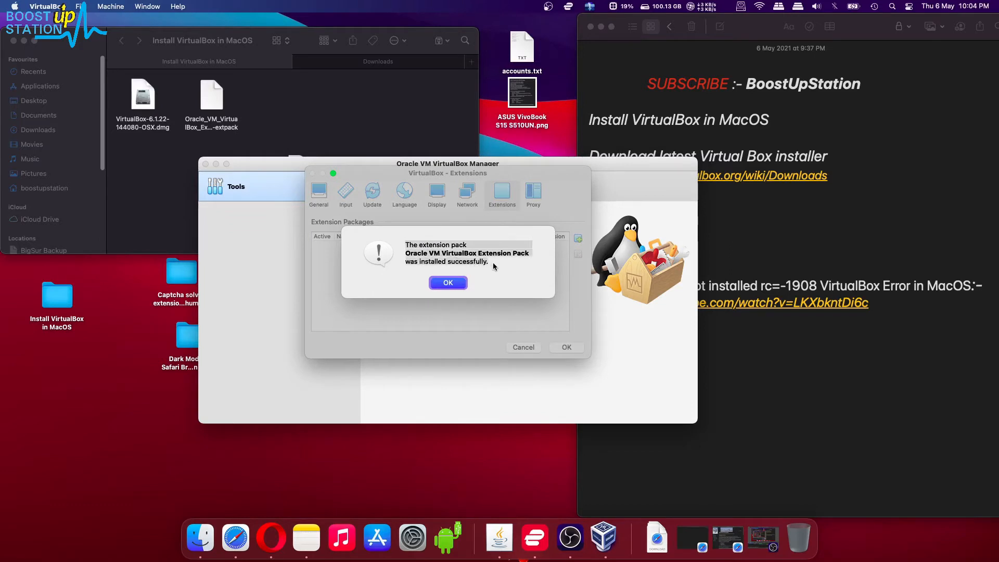
left_click(441, 283)
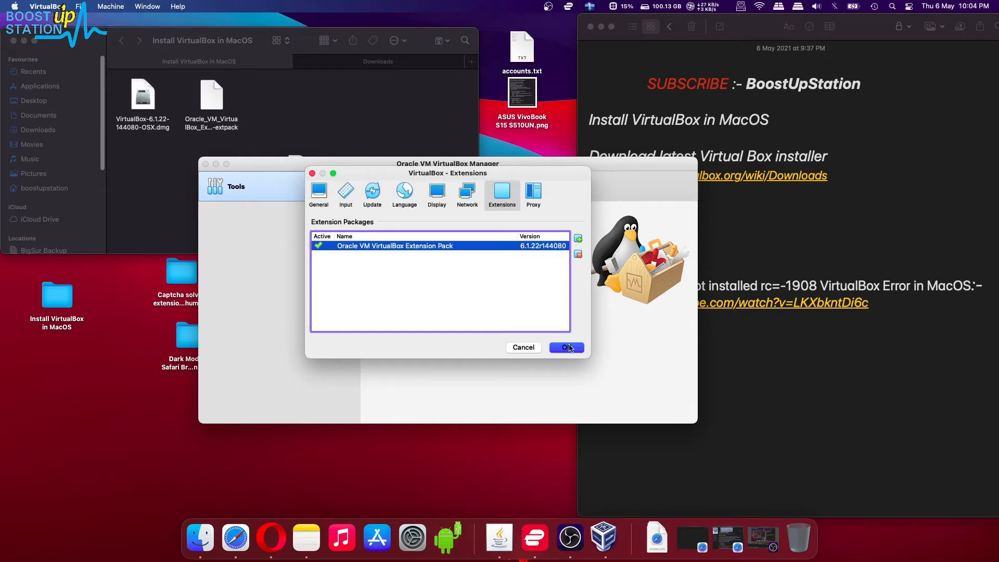
Step: Save preferences and start a new virtual machine named 'Ubuntu'
left_click(567, 348)
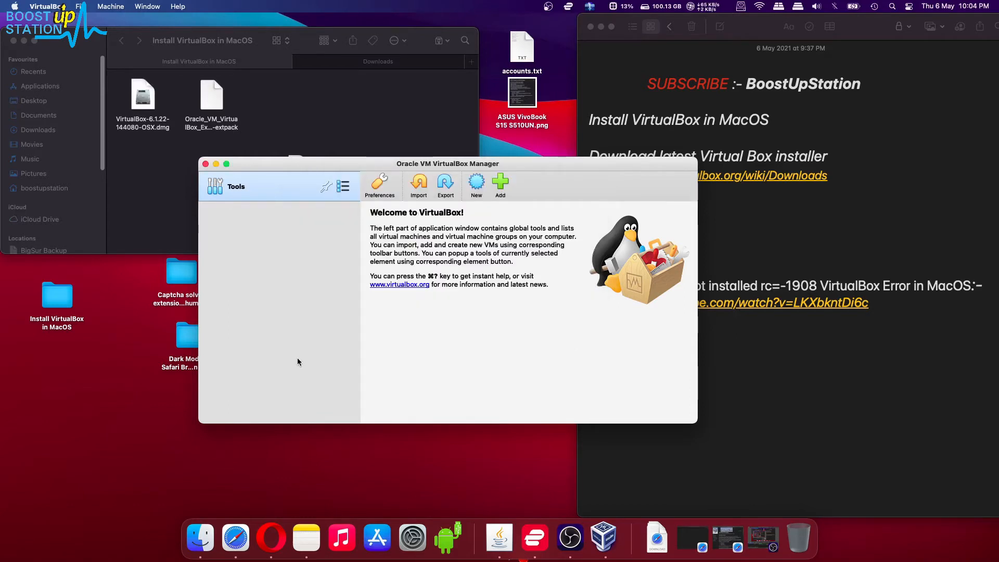
left_click_drag(325, 163, 166, 237)
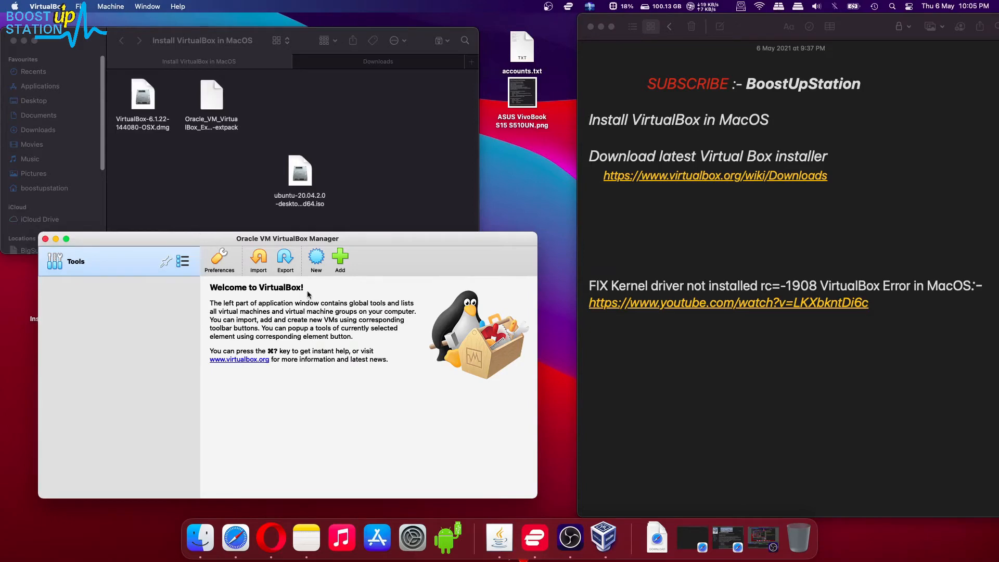
left_click(315, 260)
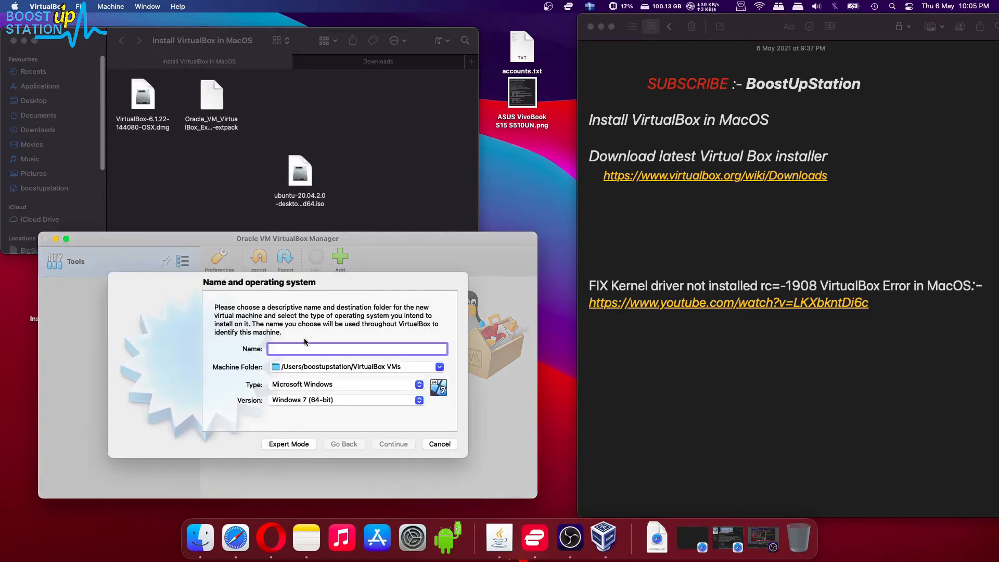
type("Ubuntu")
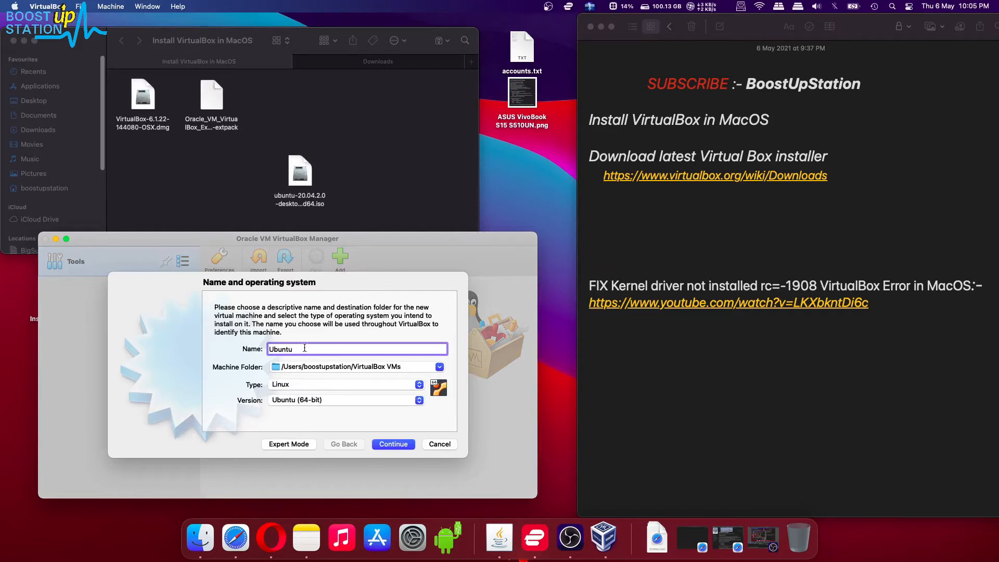
left_click_drag(305, 348, 249, 338)
Step: Set the Ubuntu machine's memory to 2048 MB
left_click(394, 444)
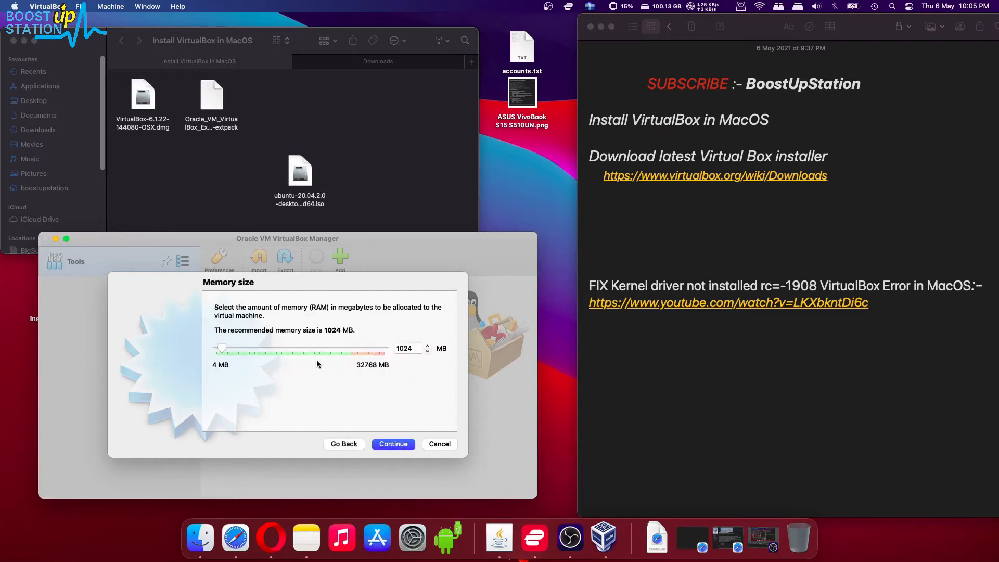
double_click(414, 348)
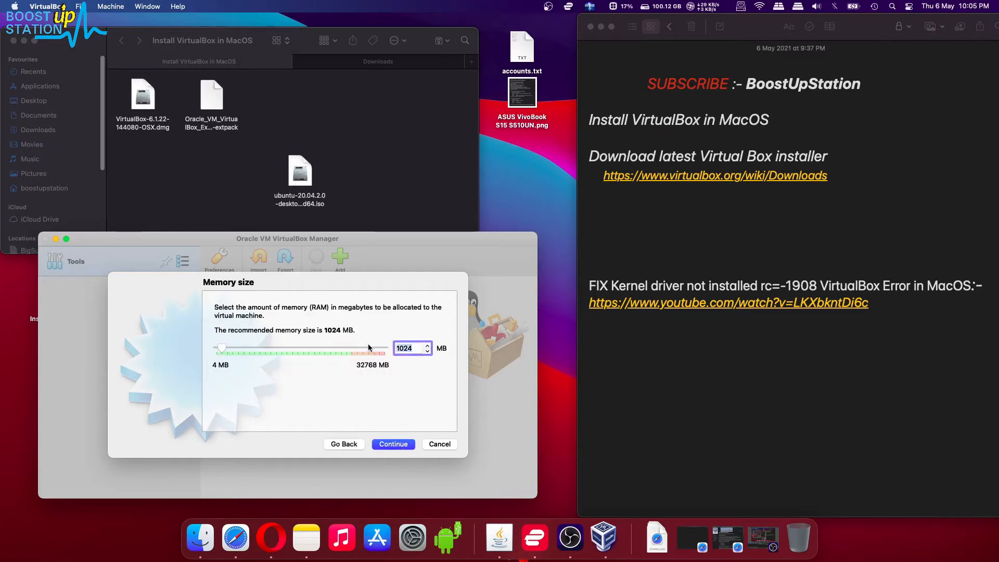
type("2048")
left_click(399, 445)
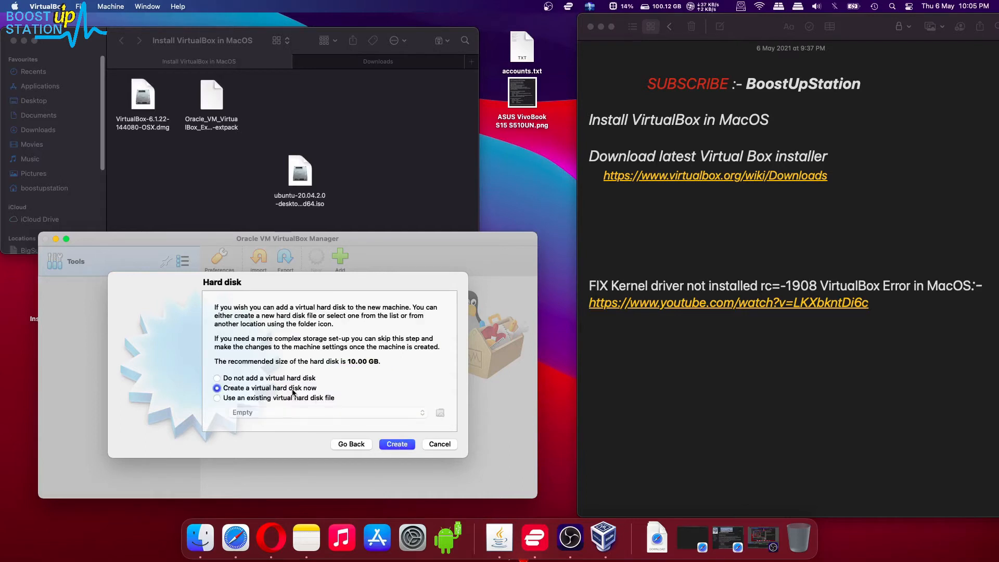
Step: Create a dynamically allocated 10 GB VMDK hard disk with the default path
left_click(395, 445)
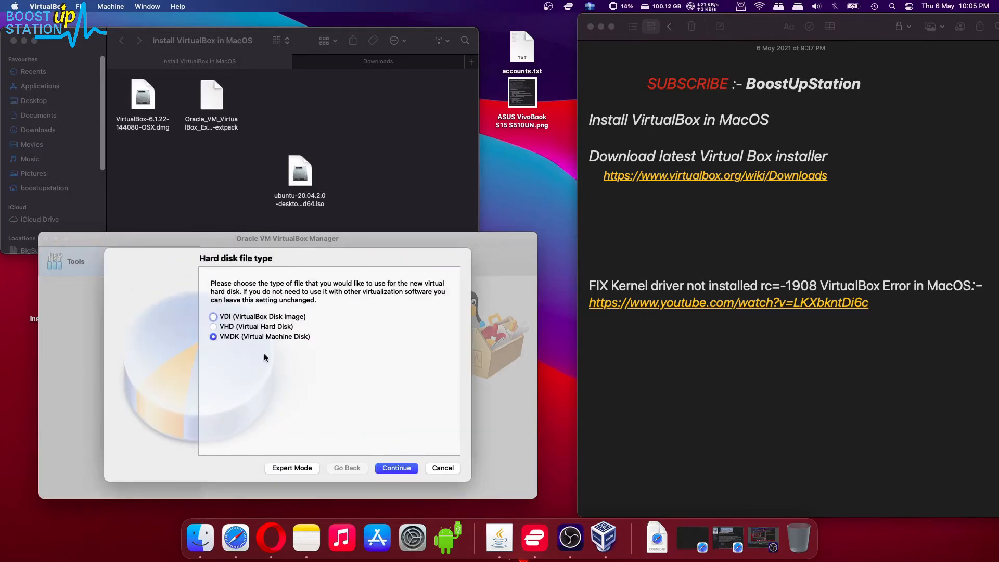
left_click(242, 317)
left_click(239, 337)
left_click(395, 468)
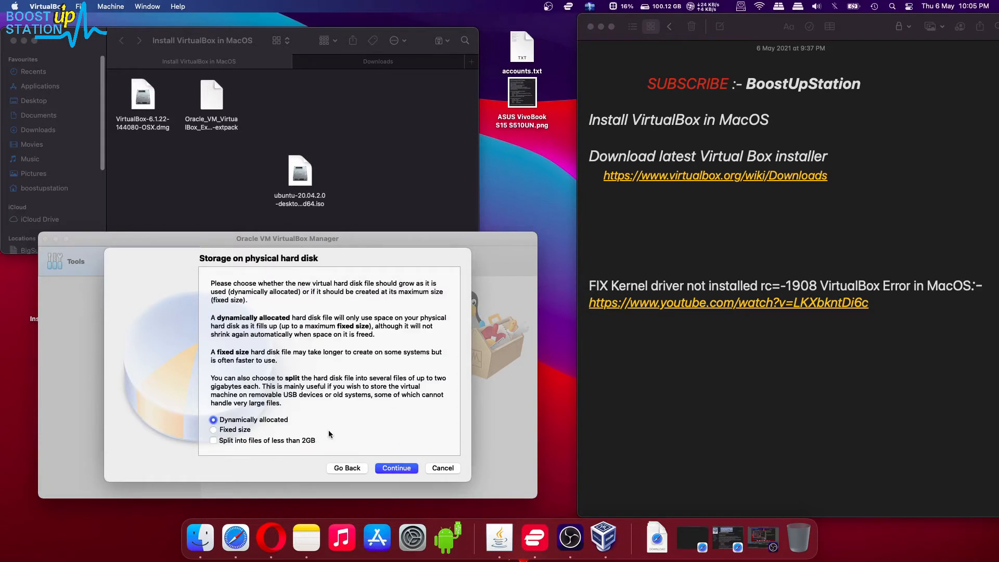
left_click(397, 468)
left_click_drag(235, 310, 420, 313)
left_click(419, 313)
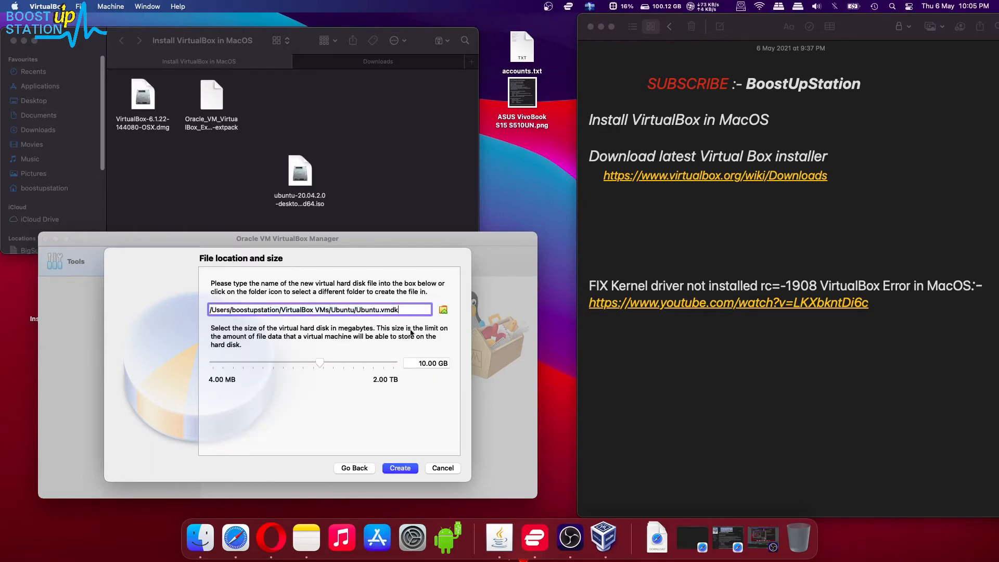
left_click(396, 468)
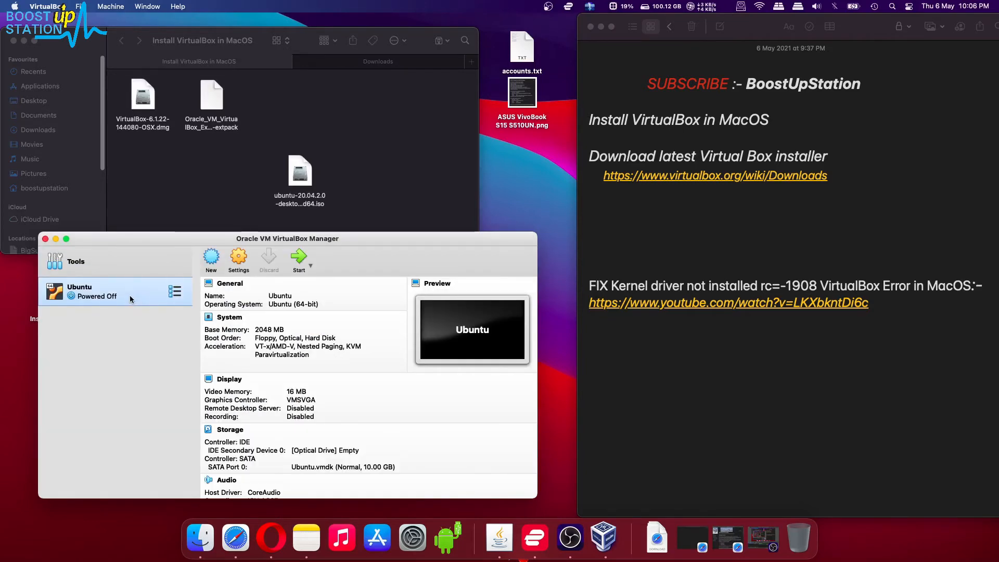
Step: In the Ubuntu VM's Storage settings, select the empty IDE optical drive
left_click(237, 258)
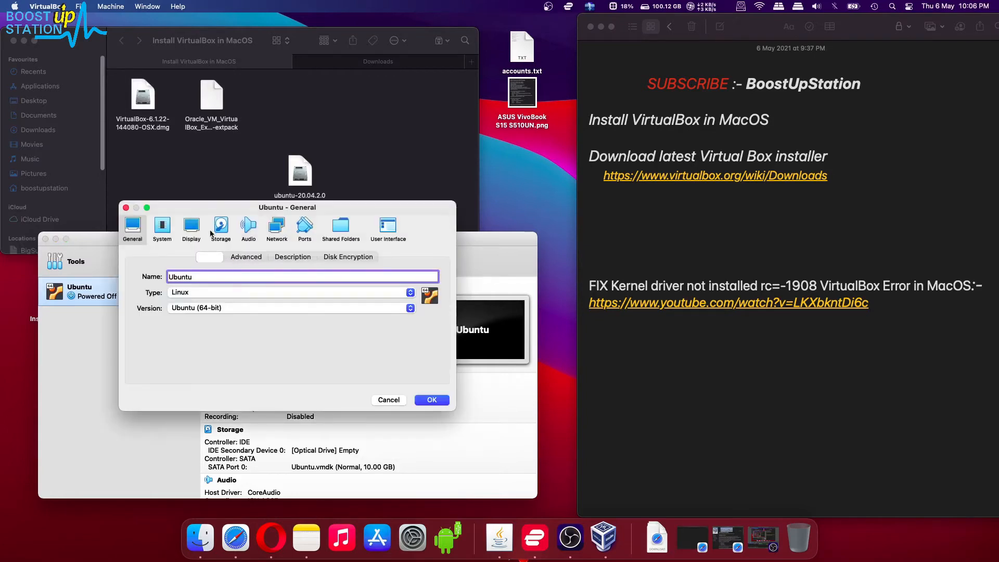
left_click(221, 229)
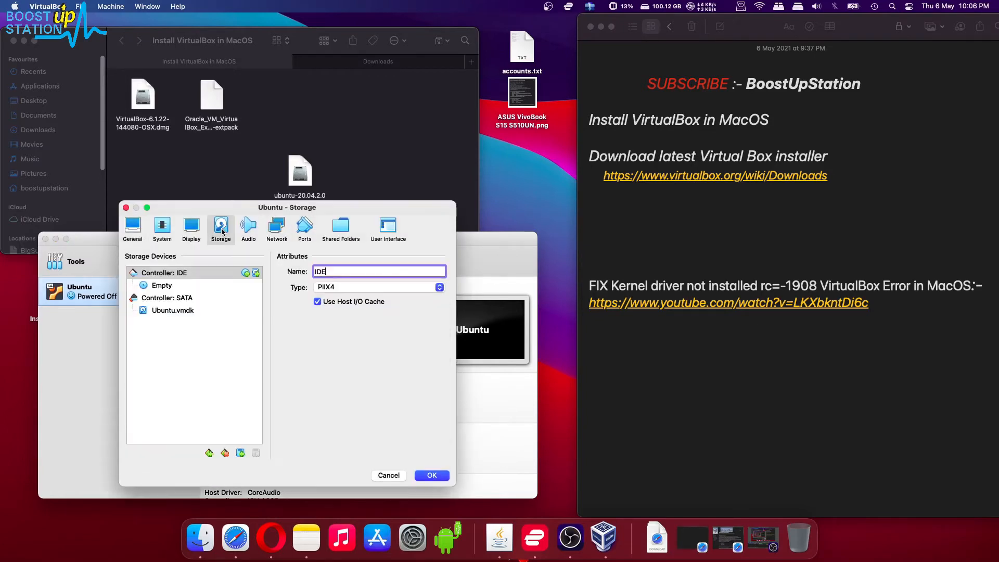
left_click(153, 287)
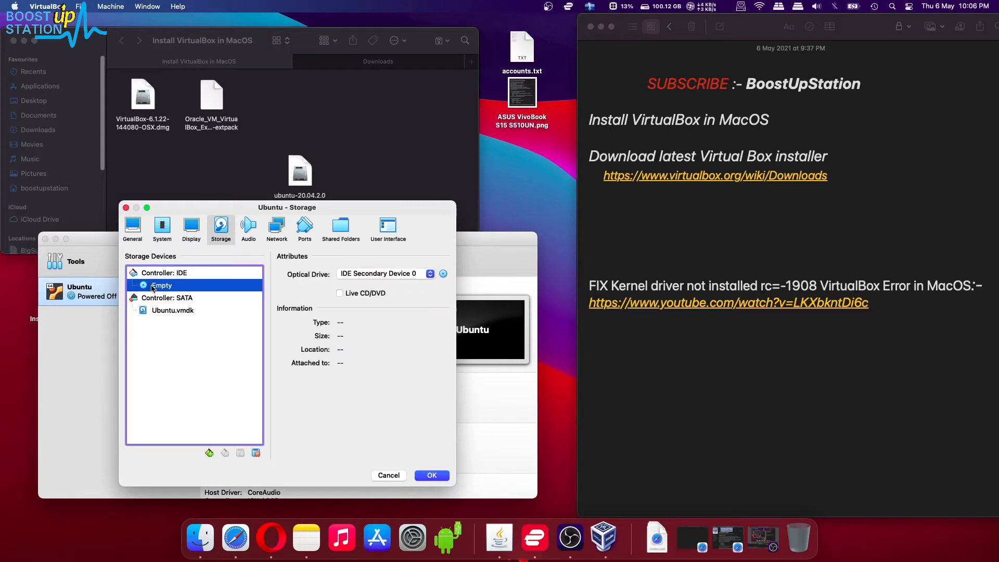
left_click(443, 274)
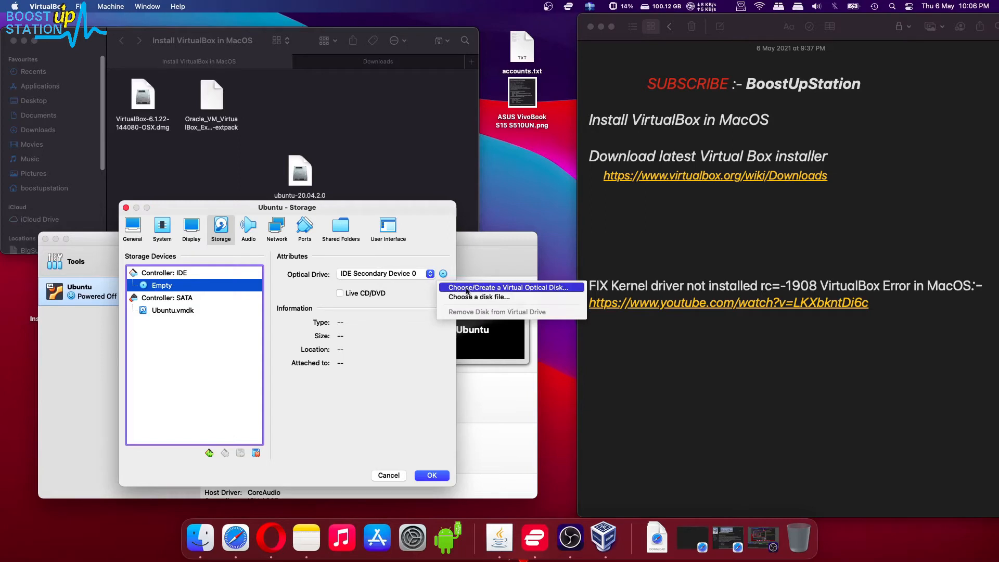
left_click(492, 289)
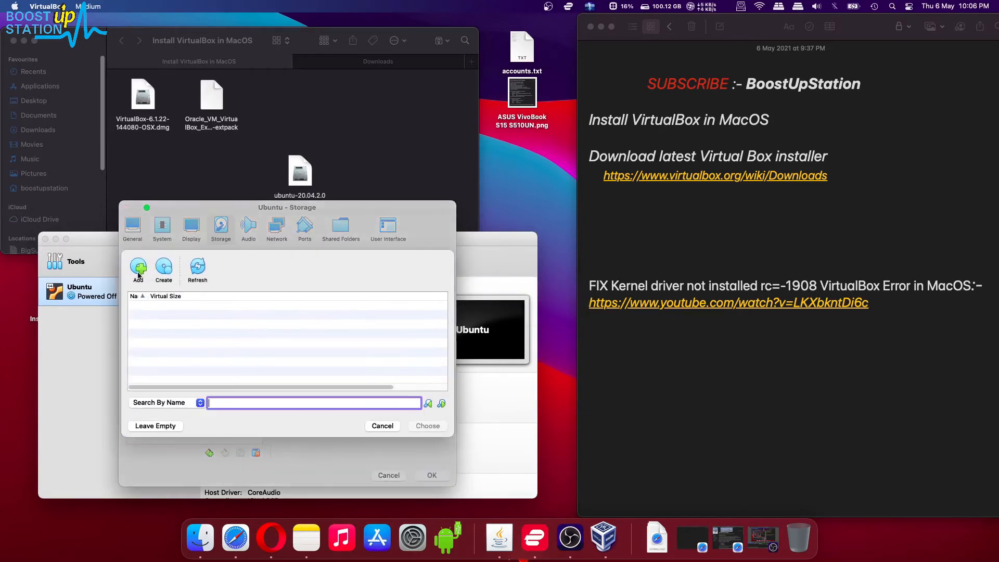
Step: Add ubuntu-20.04.2.0-desktop-amd64.iso from the Install VirtualBox in MacOS folder, attach it, and save
left_click(134, 265)
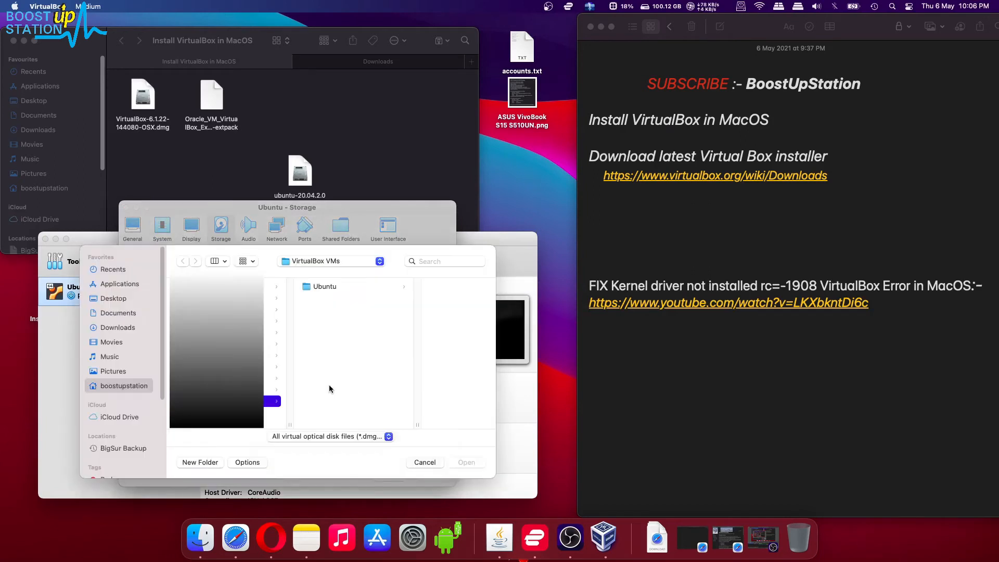
left_click(126, 302)
scroll(273, 354, "down", 5)
left_click(267, 326)
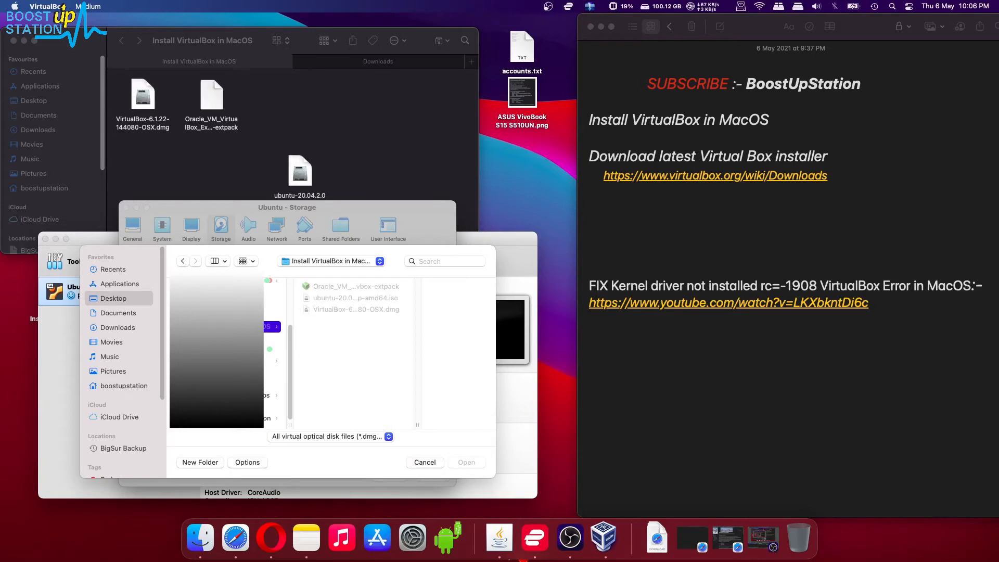
left_click(326, 298)
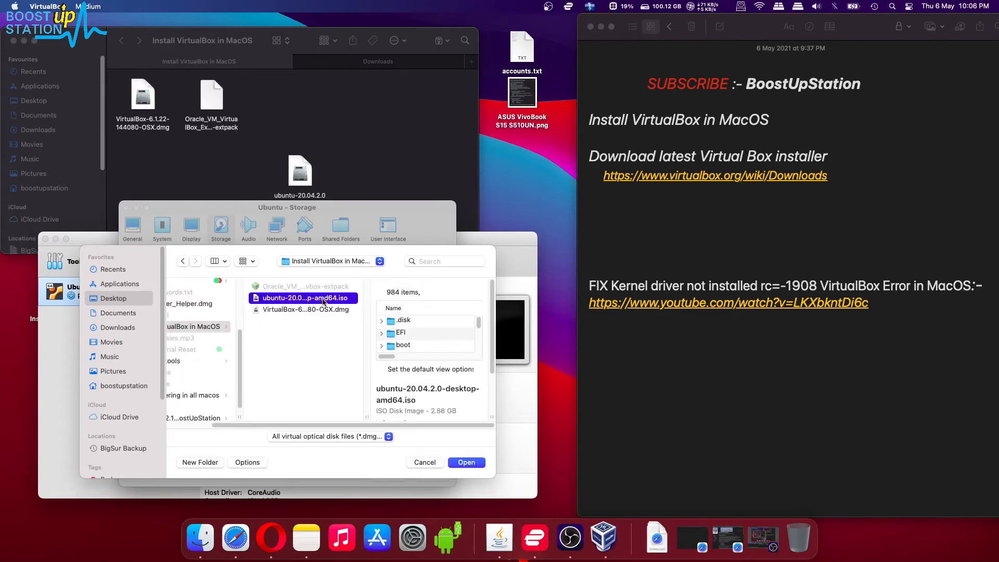
left_click(466, 462)
left_click(427, 426)
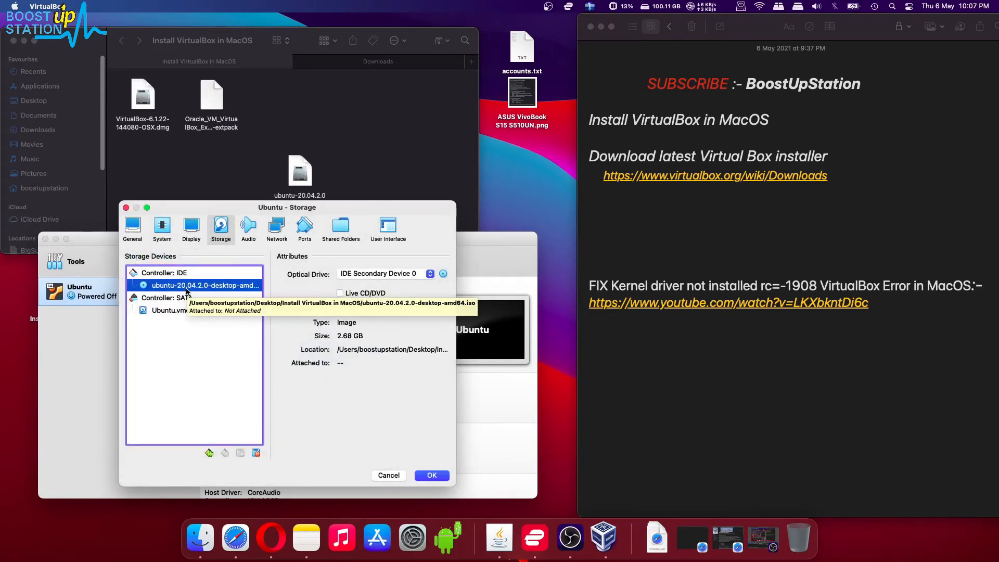
left_click(432, 474)
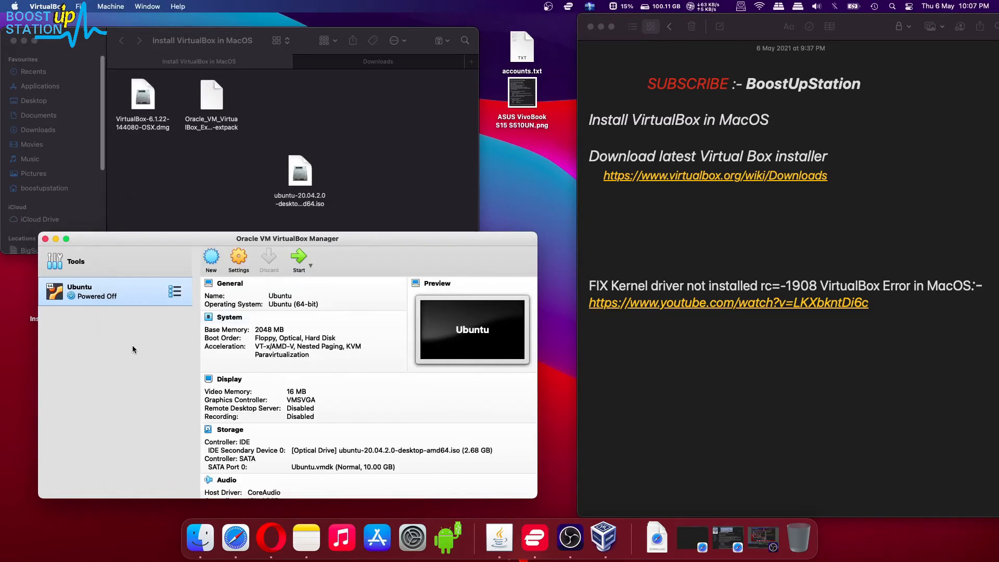
Step: Start the Ubuntu VM and open System Preferences from the keystroke permission prompt
left_click(299, 260)
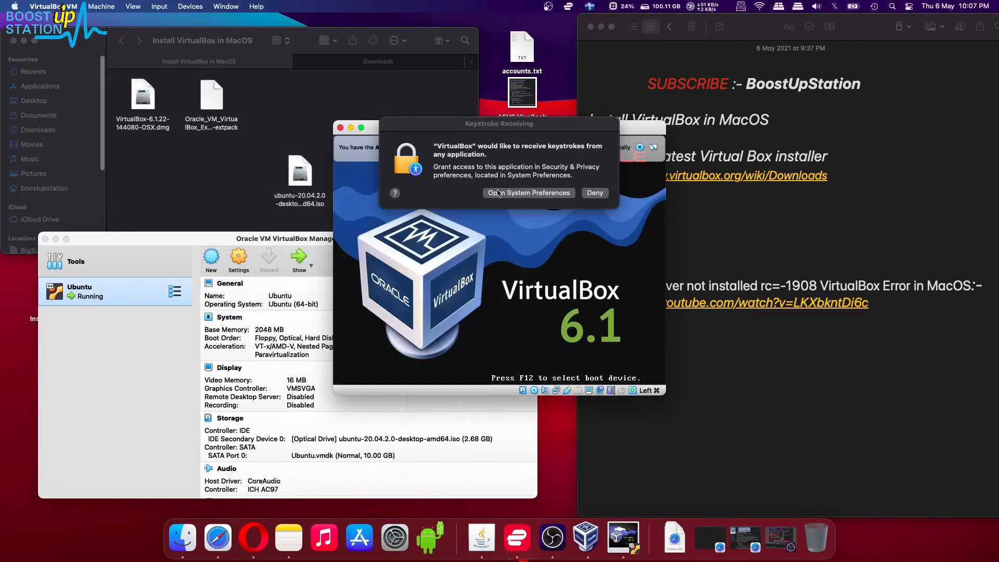
left_click_drag(509, 126, 368, 187)
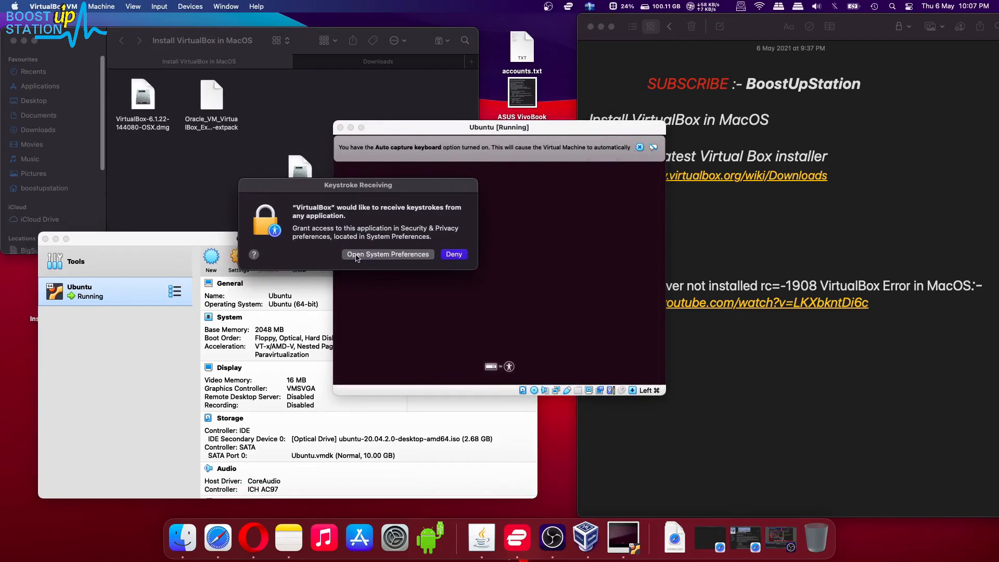
left_click(382, 258)
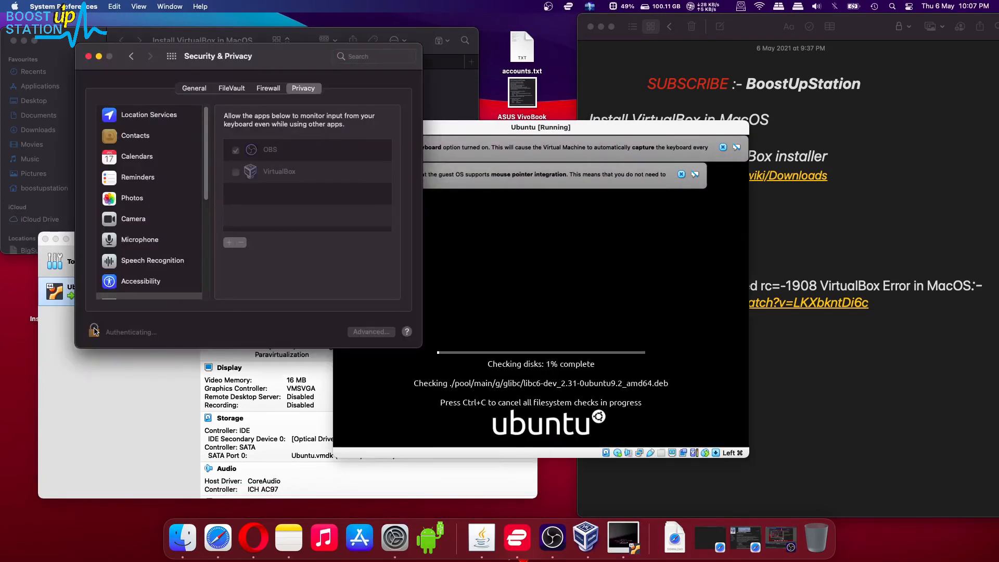
Step: Unlock the privacy settings with the account password and tick VirtualBox under Input Monitoring
left_click(93, 330)
type("************")
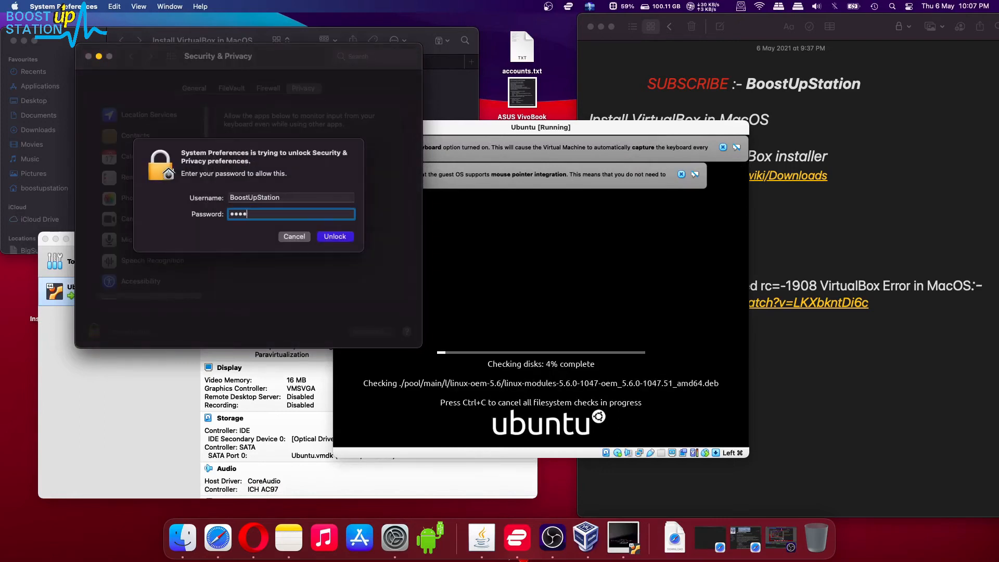
key("Return")
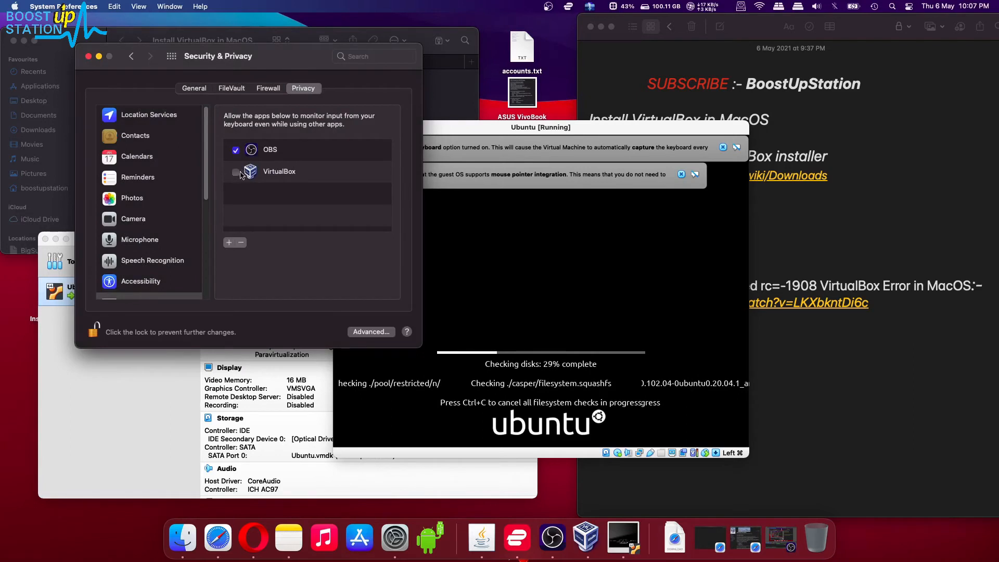
left_click(235, 173)
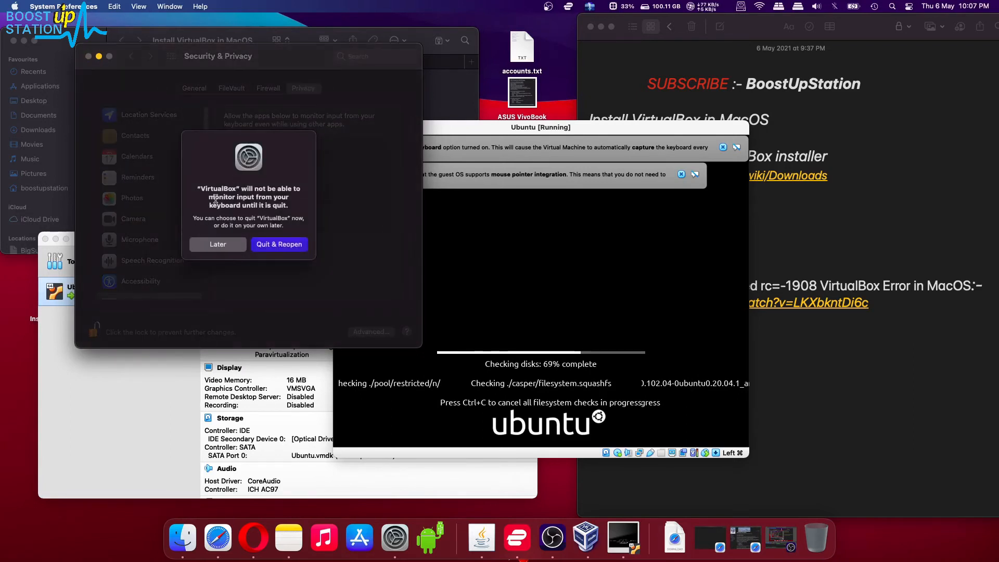
Step: Restart VirtualBox to apply keyboard access, then close Security & Privacy
left_click_drag(218, 196, 266, 215)
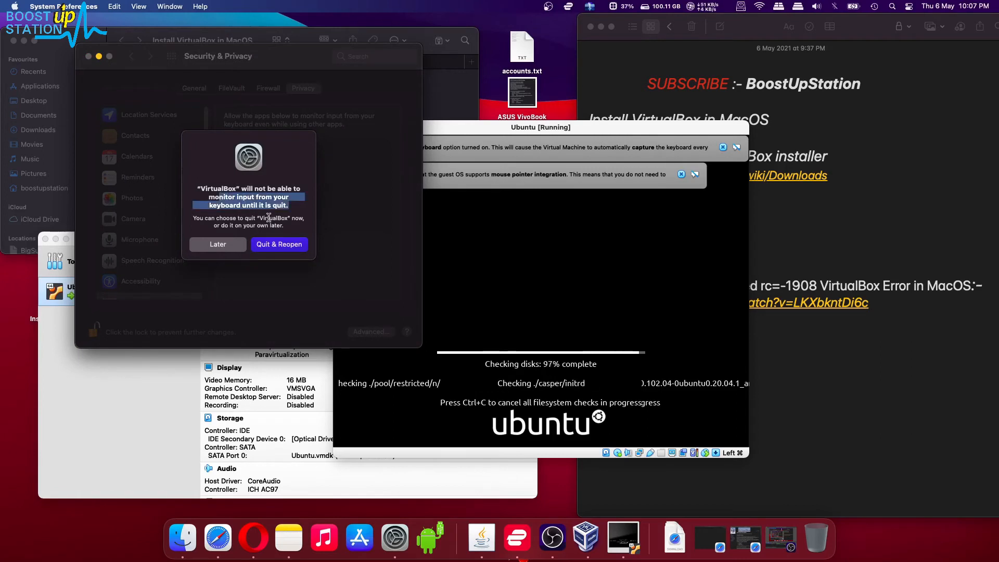
left_click(269, 245)
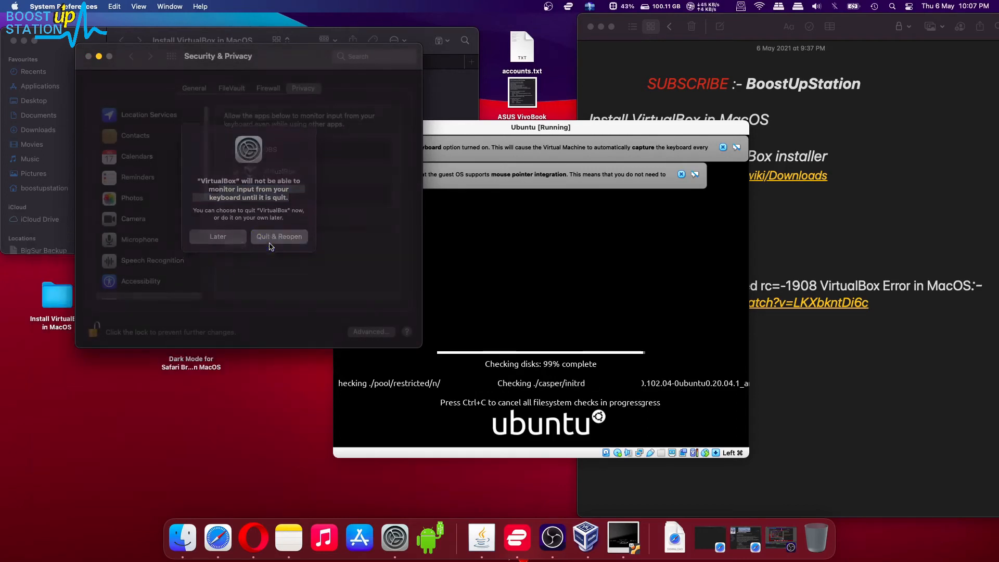
mouse_move(247, 243)
left_mouse_down()
mouse_move(272, 220)
mouse_move(240, 246)
left_mouse_up()
left_click(263, 202)
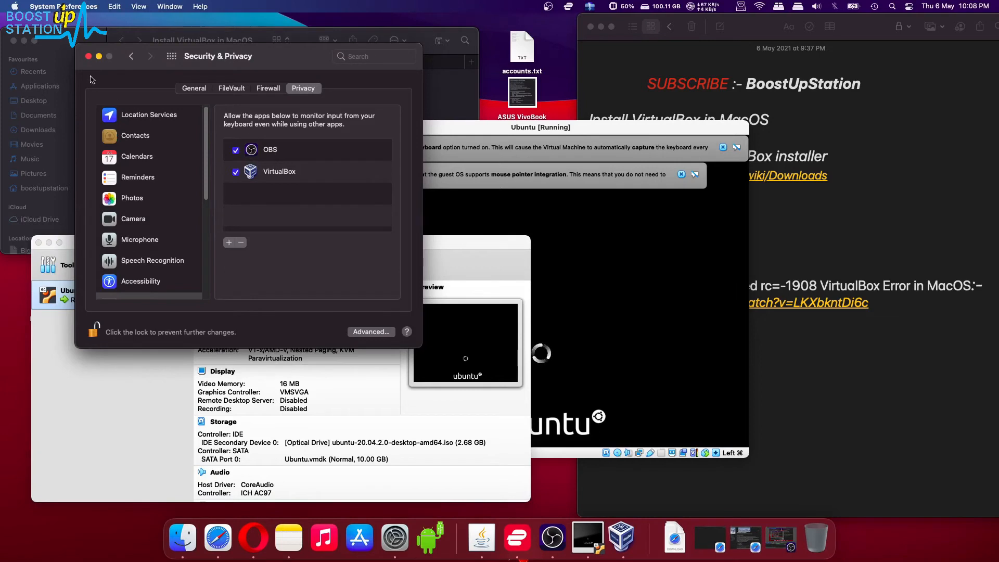
left_click(88, 56)
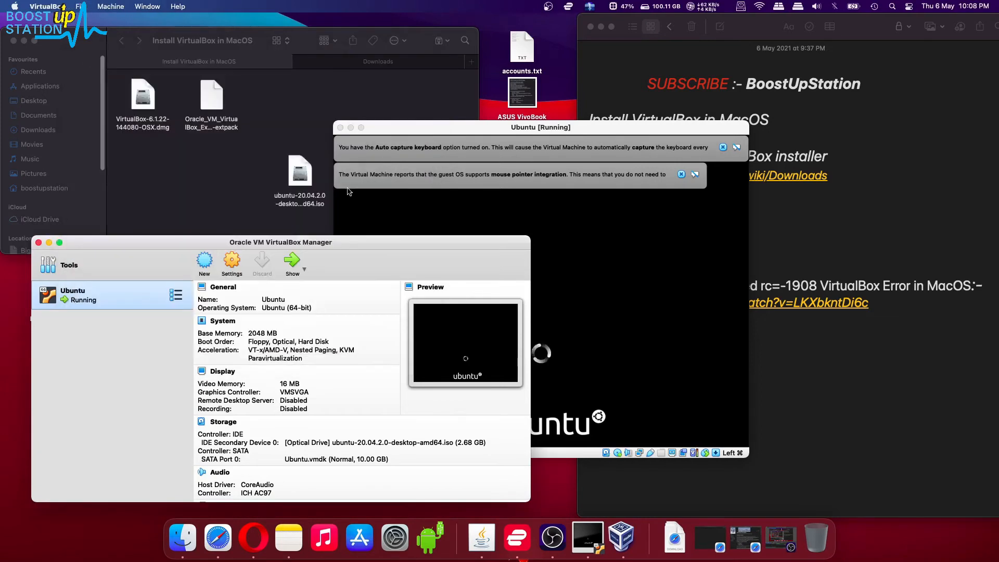
Step: Bring the Ubuntu [Running] window forward and allow VirtualBox microphone access
left_click(404, 128)
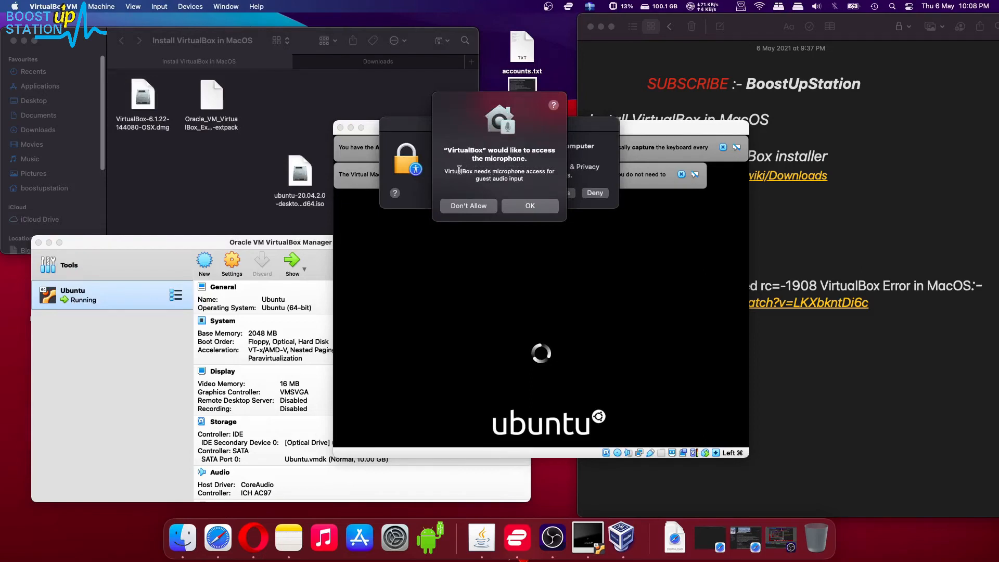
left_click_drag(458, 171, 500, 179)
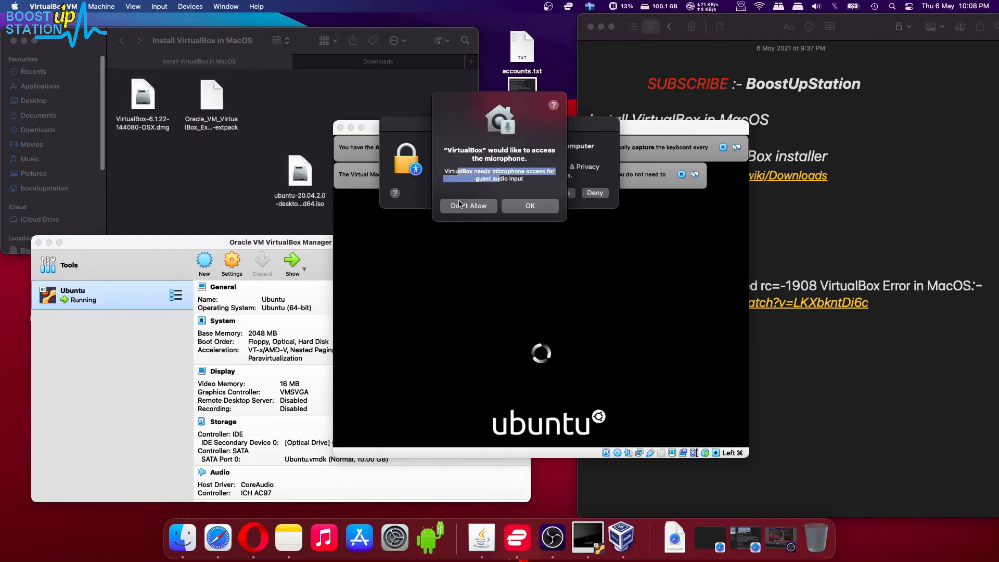
left_click(476, 176)
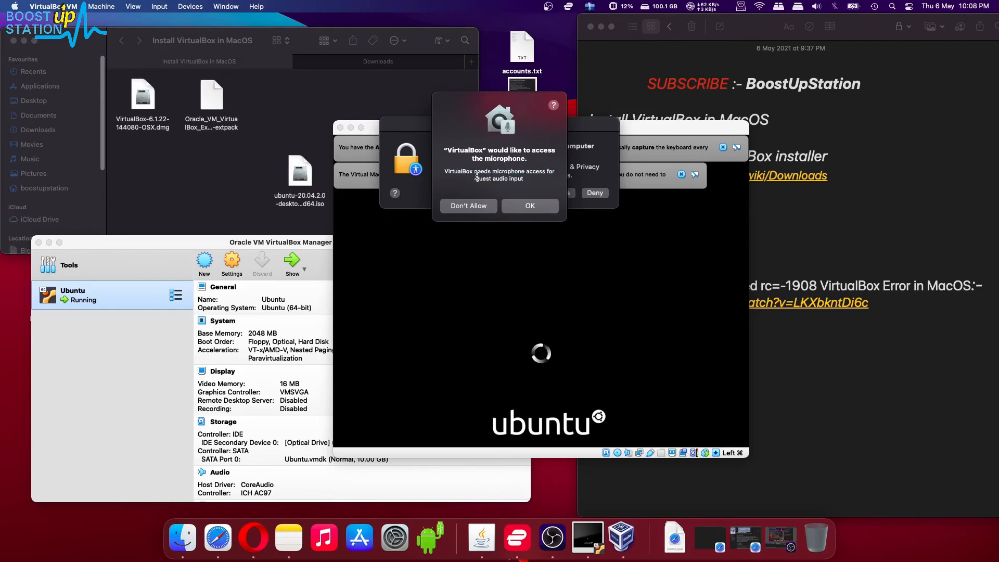
left_click(513, 206)
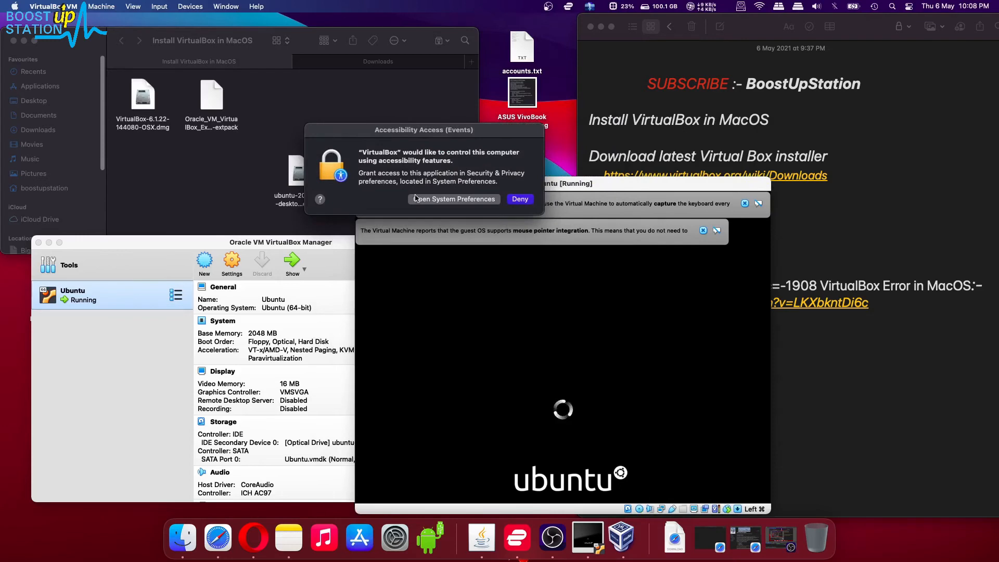
Step: Unlock with the account password, allow VirtualBox under Accessibility, relock, and close the window
left_click(428, 200)
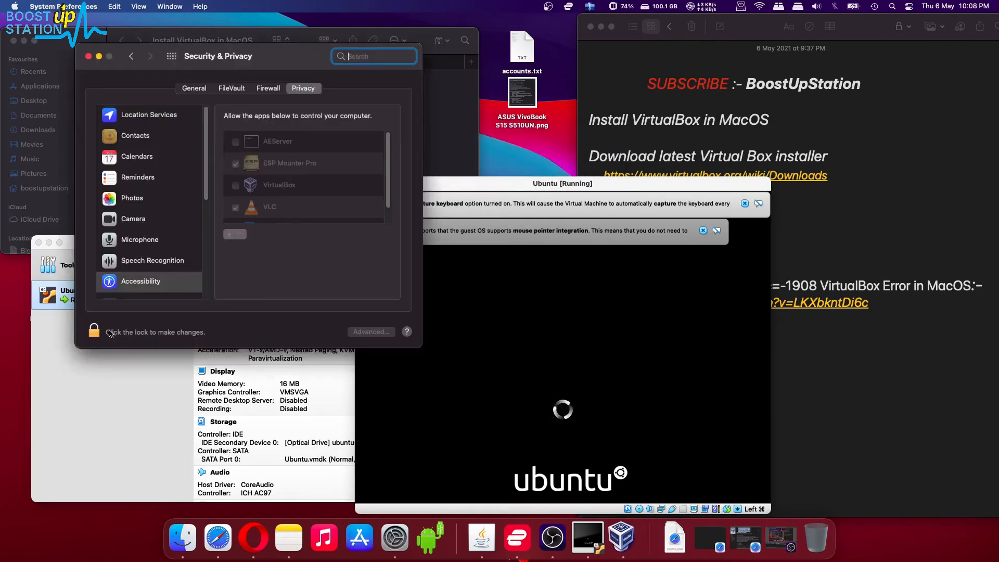
left_click(95, 333)
type("•••••")
type("*")
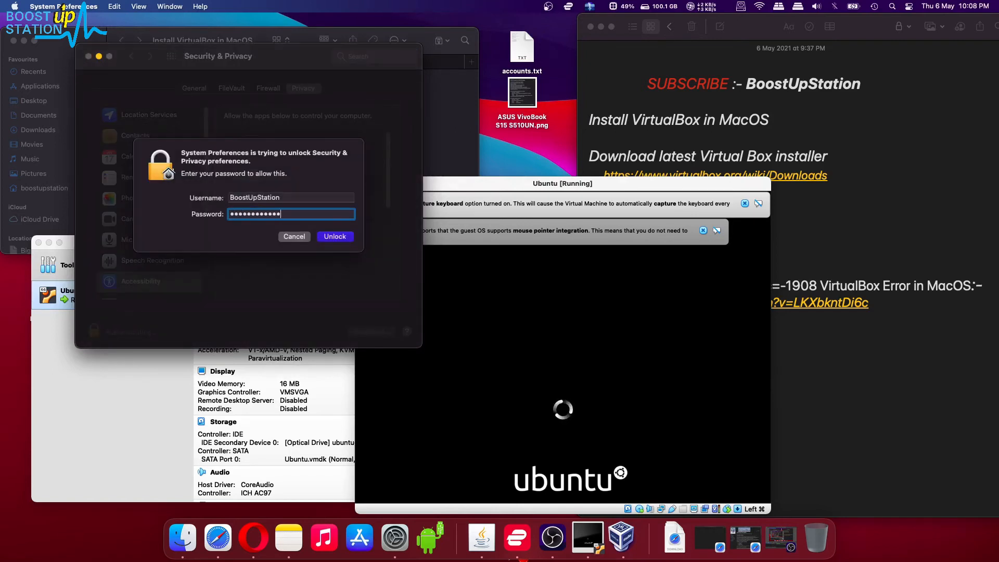
key("Return")
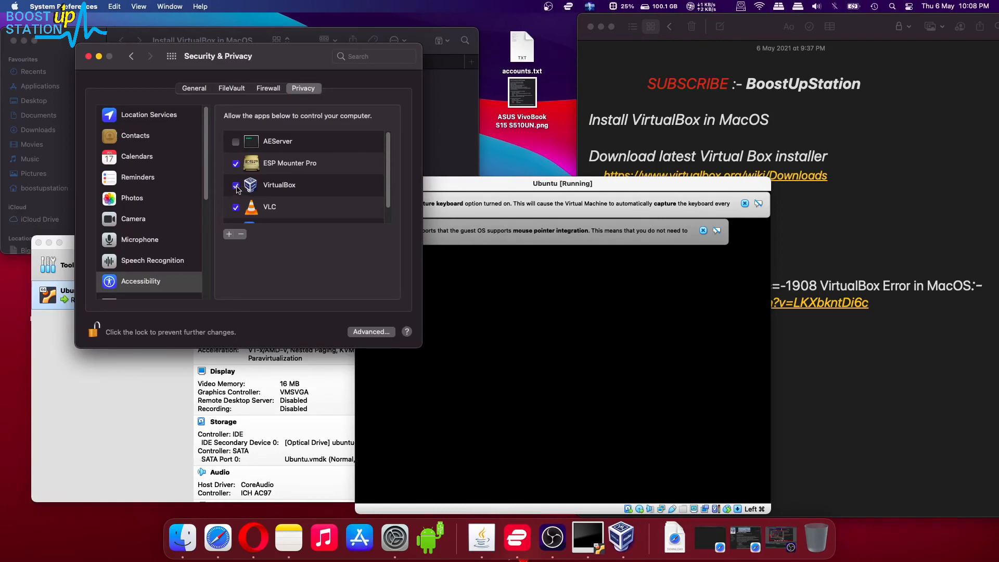
left_click(95, 331)
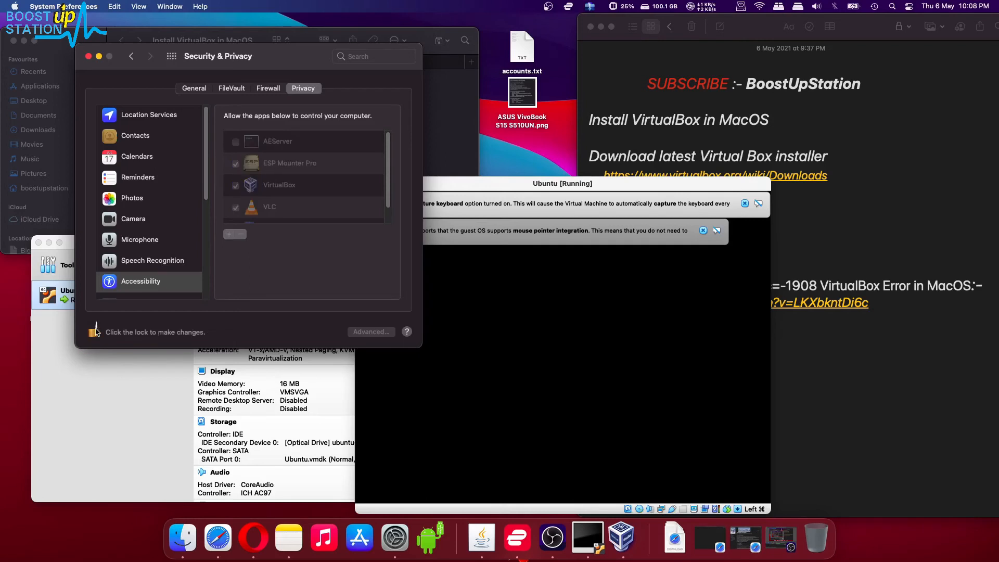
left_click(89, 56)
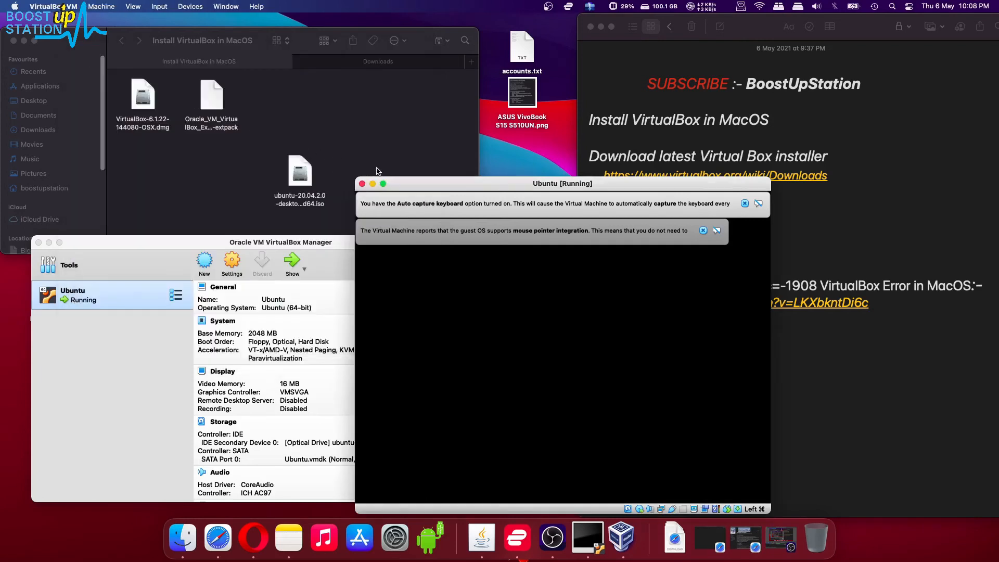
Step: Reposition the VM window and choose Try Ubuntu to start the live session
left_click_drag(477, 156, 447, 167)
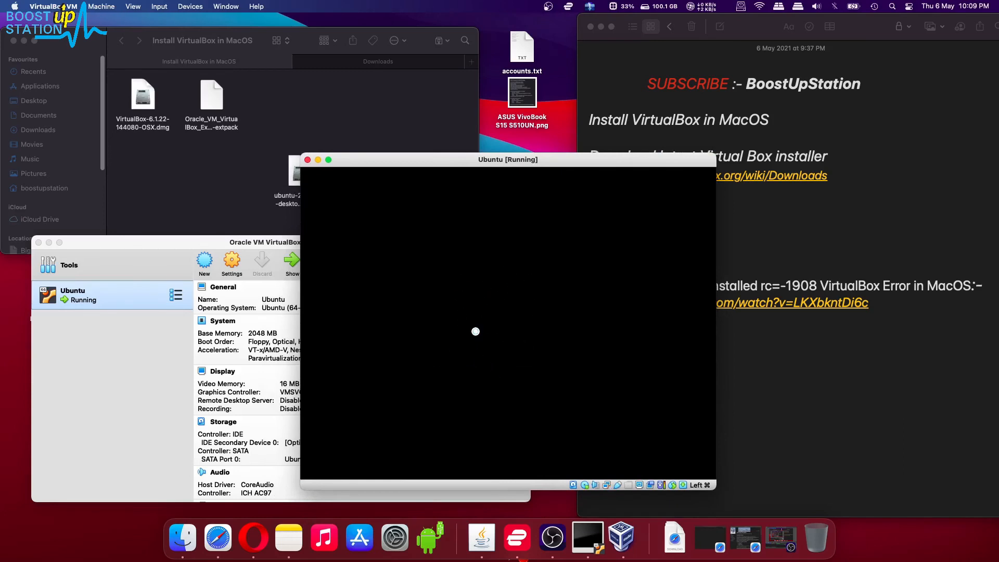
left_click_drag(442, 195, 441, 204)
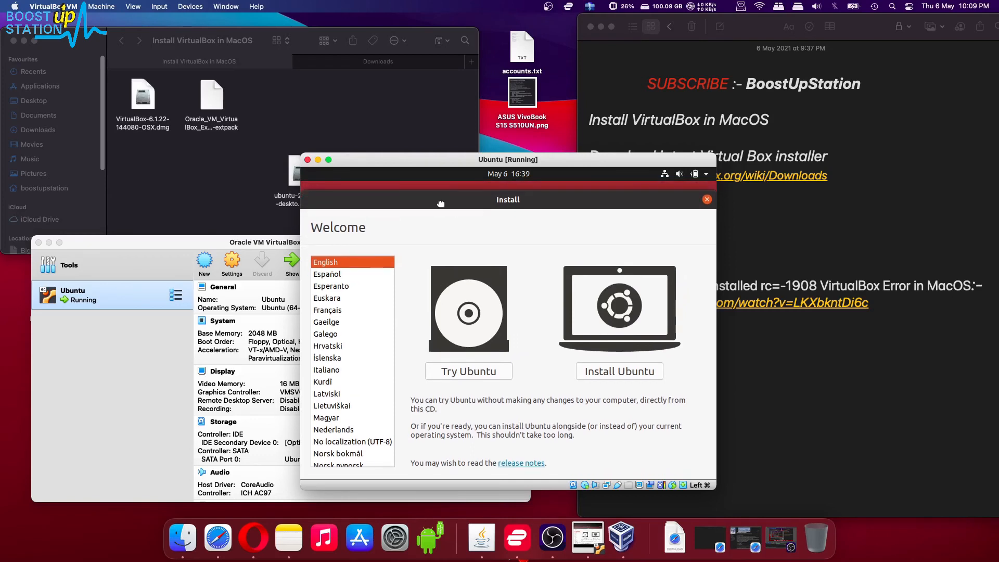
left_click_drag(440, 165, 413, 168)
left_click(445, 375)
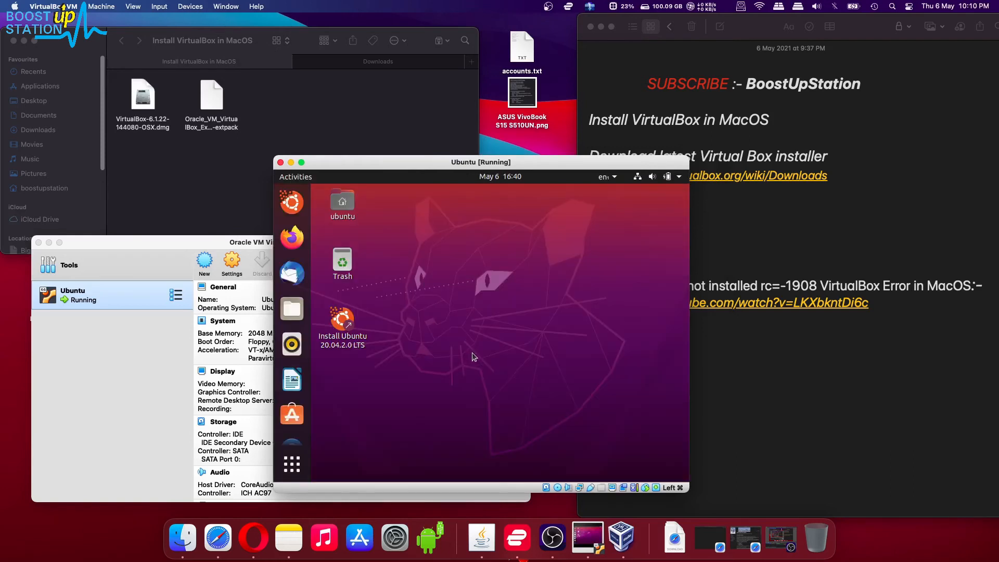
Step: Open and close Ubuntu's top-right system menu, then move the VM window left
left_click_drag(424, 314, 477, 347)
left_click(634, 181)
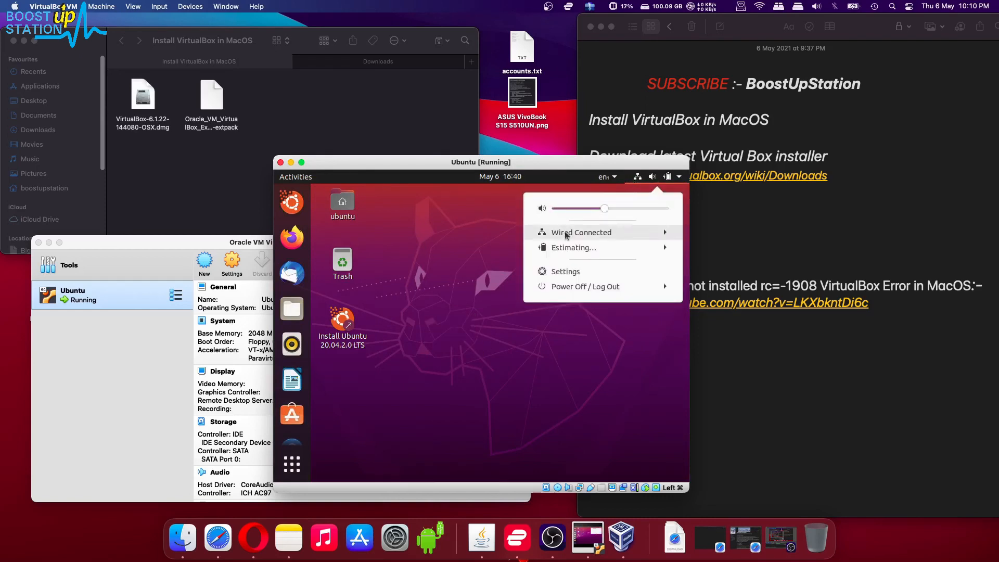
left_click(467, 284)
mouse_move(543, 348)
left_mouse_down()
mouse_move(462, 254)
mouse_move(556, 359)
left_mouse_up()
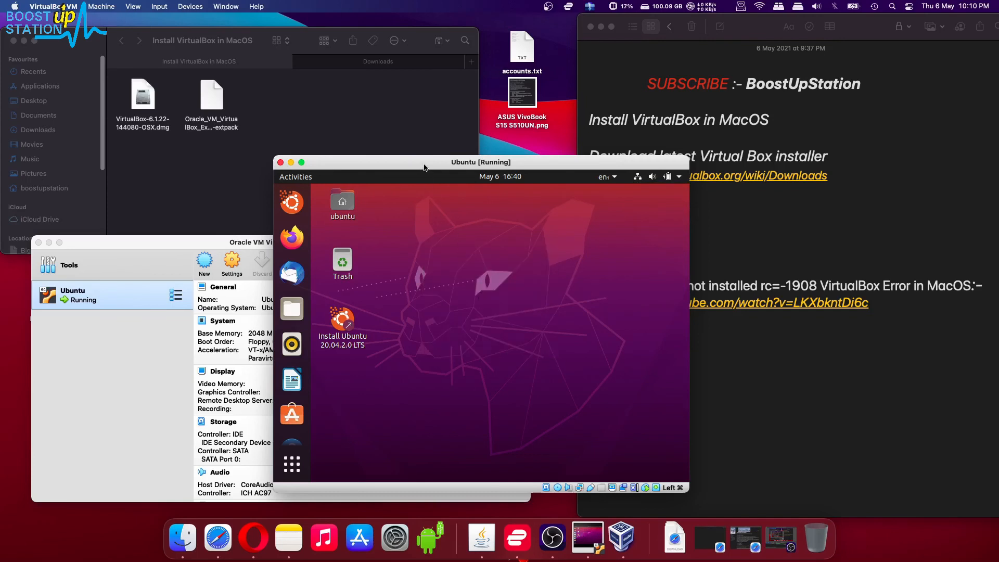
left_click_drag(424, 164, 366, 182)
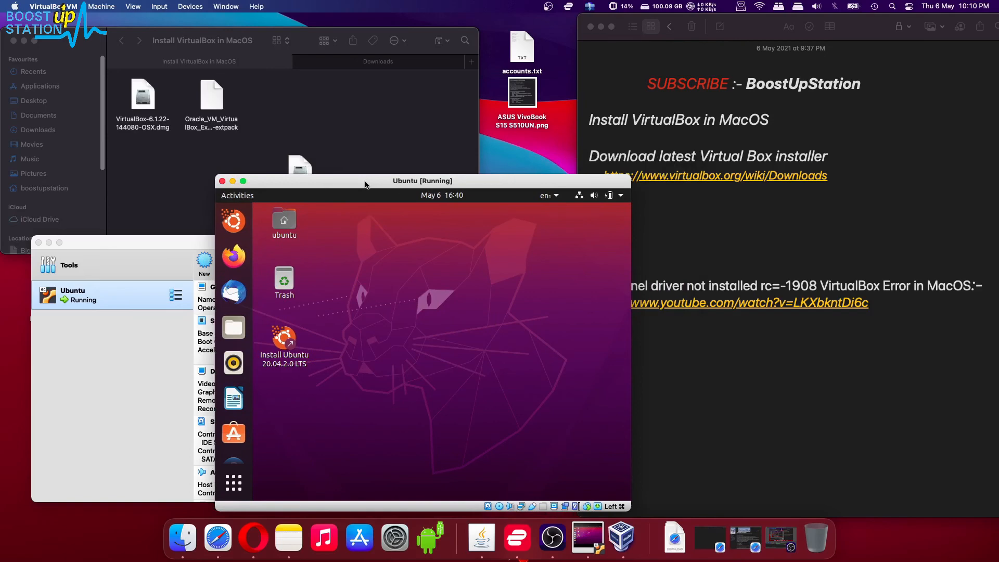
Step: Choose 'Power off the machine' from the VM window's close dialog and close the window
left_click(221, 182)
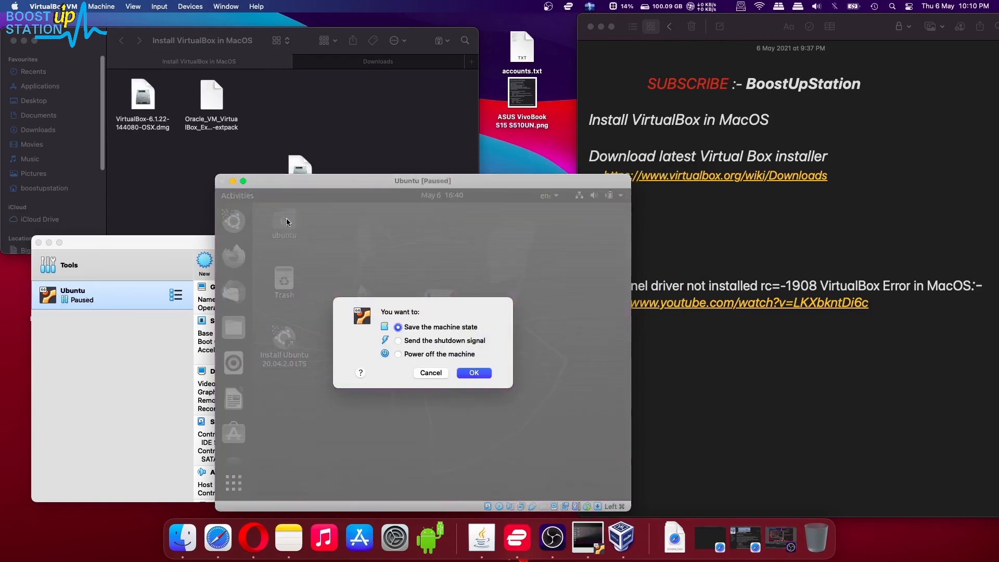
left_click(415, 355)
left_click(469, 373)
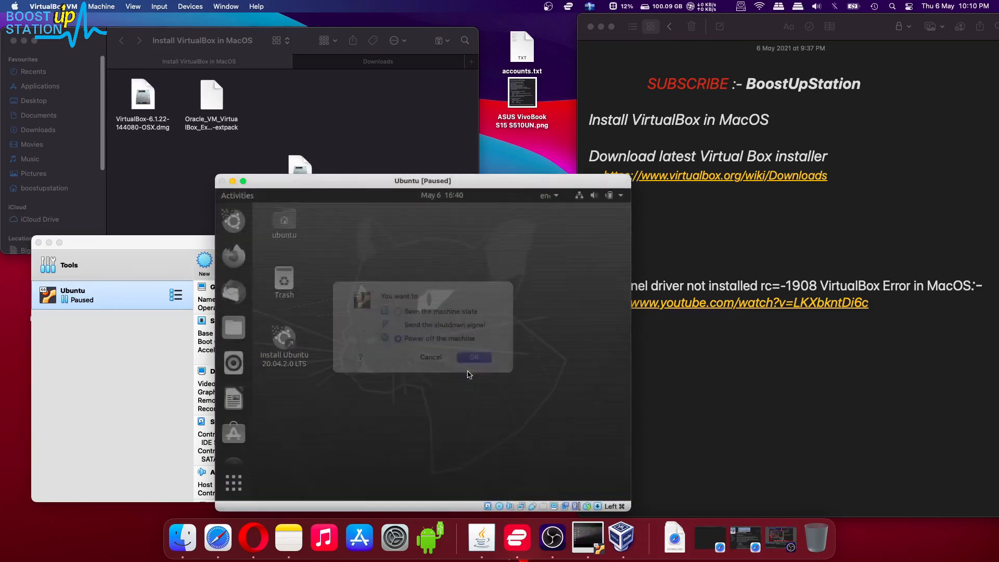
left_click(38, 242)
Step: In the Install VirtualBox in MacOS note, highlight the kernel-driver fix heading, YouTube link and SUBSCRIBE line
left_click(653, 236)
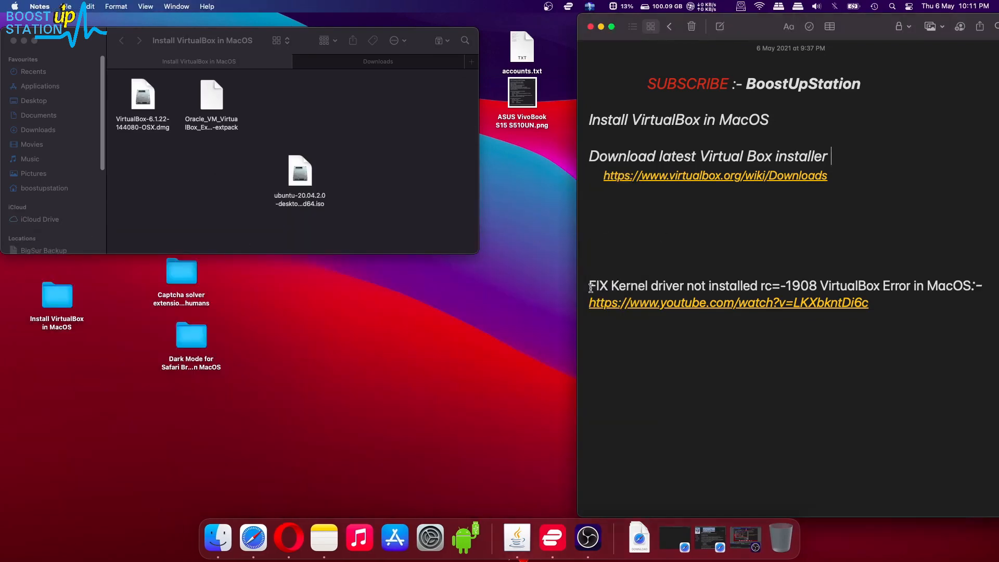
left_click_drag(589, 286, 814, 285)
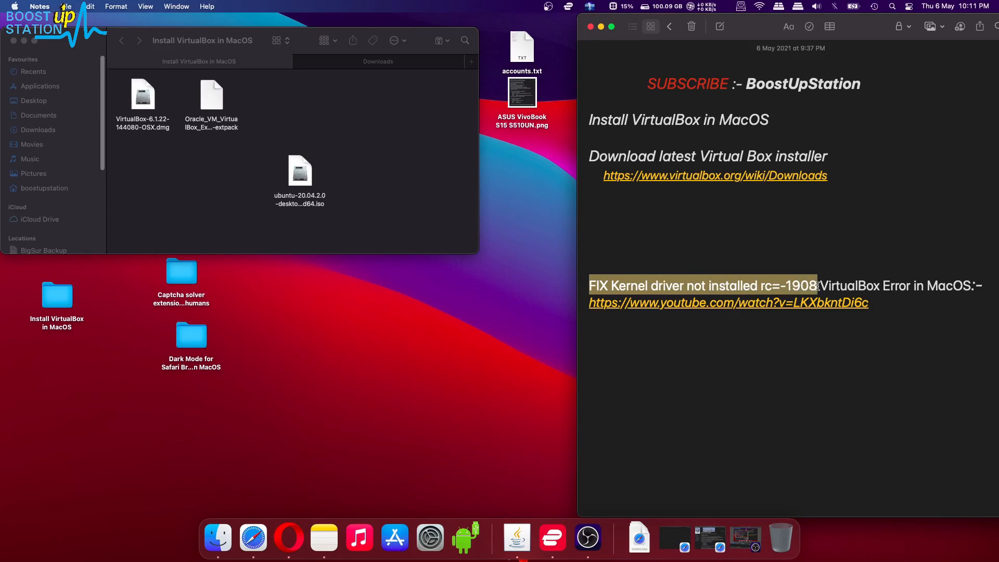
left_click_drag(839, 285, 584, 303)
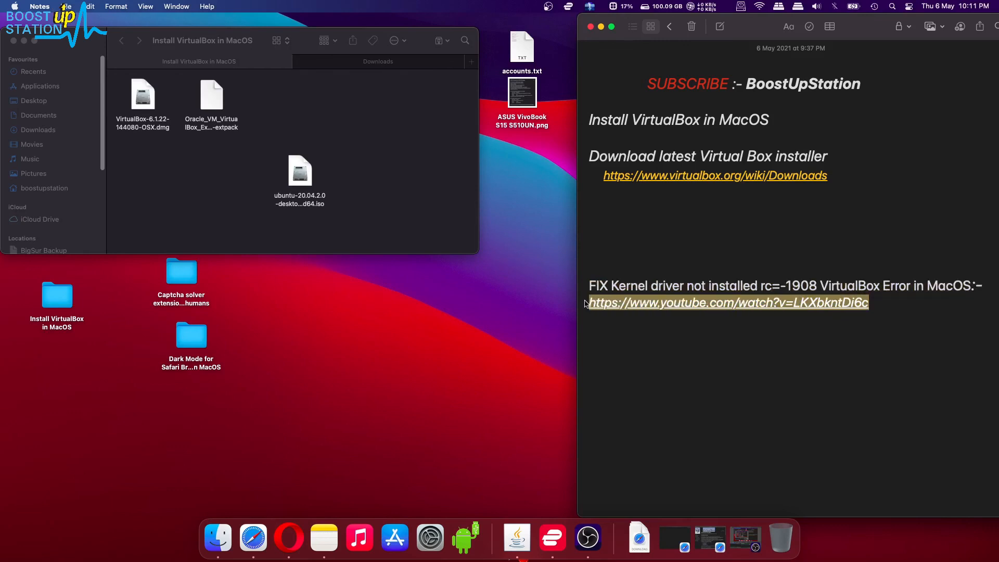
left_click(603, 279)
left_click_drag(647, 84, 865, 85)
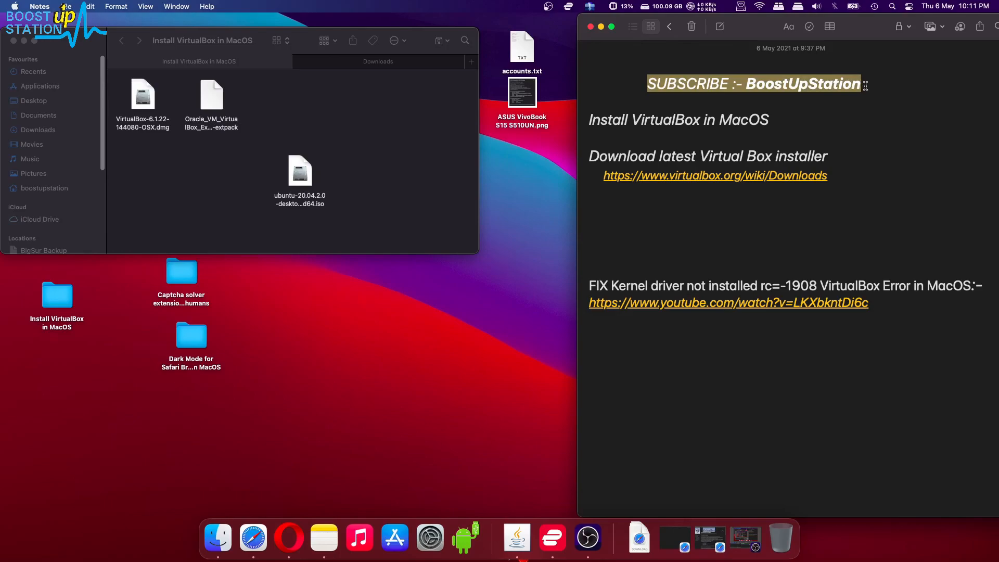